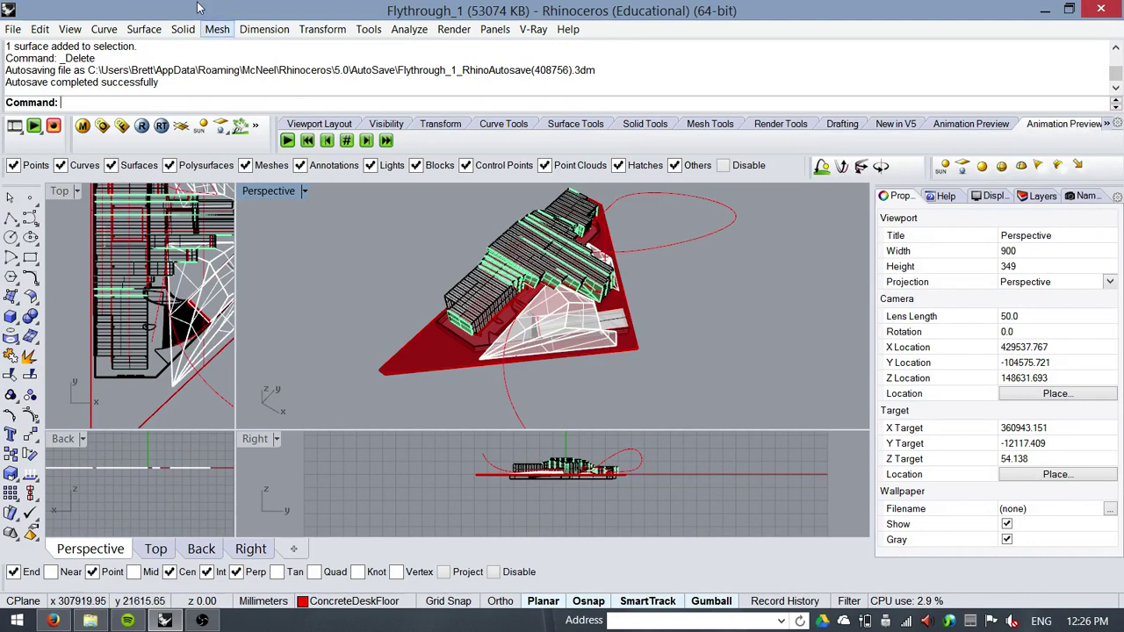
# Show the Animation Preview toolbar from the default toolbar file and close its floating copy
pyautogui.click(369, 29)
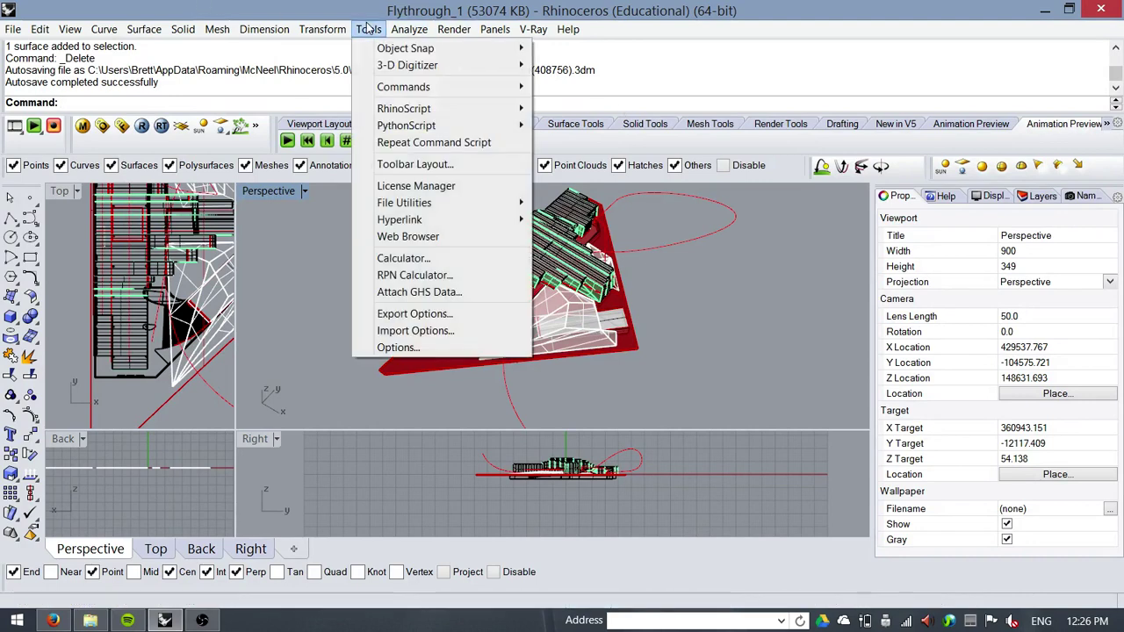
pyautogui.click(465, 165)
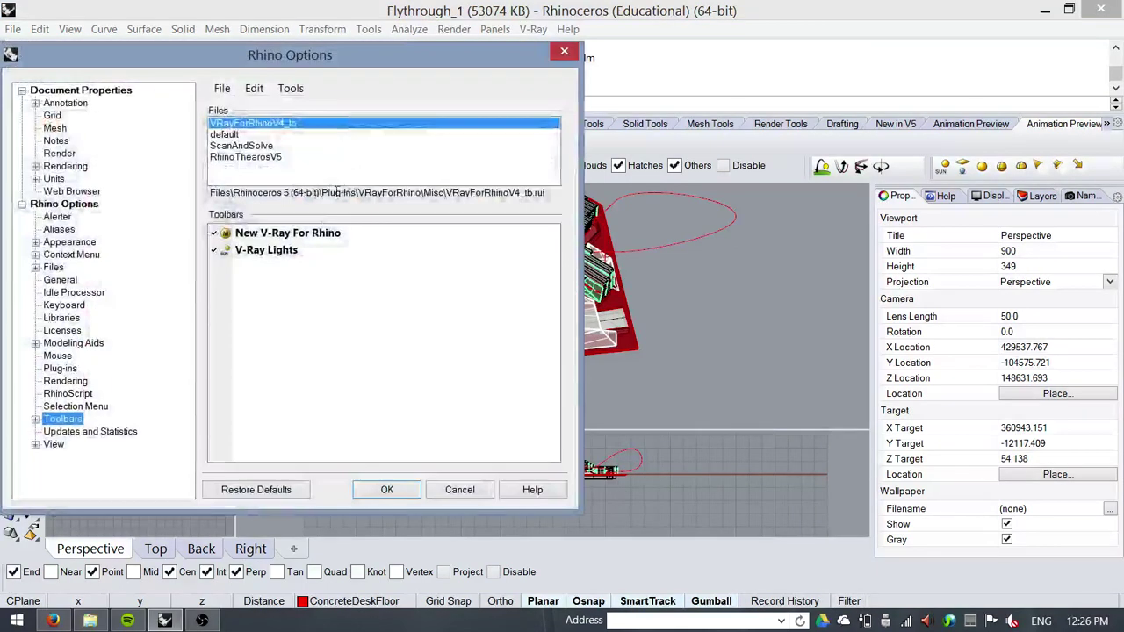
pyautogui.click(223, 135)
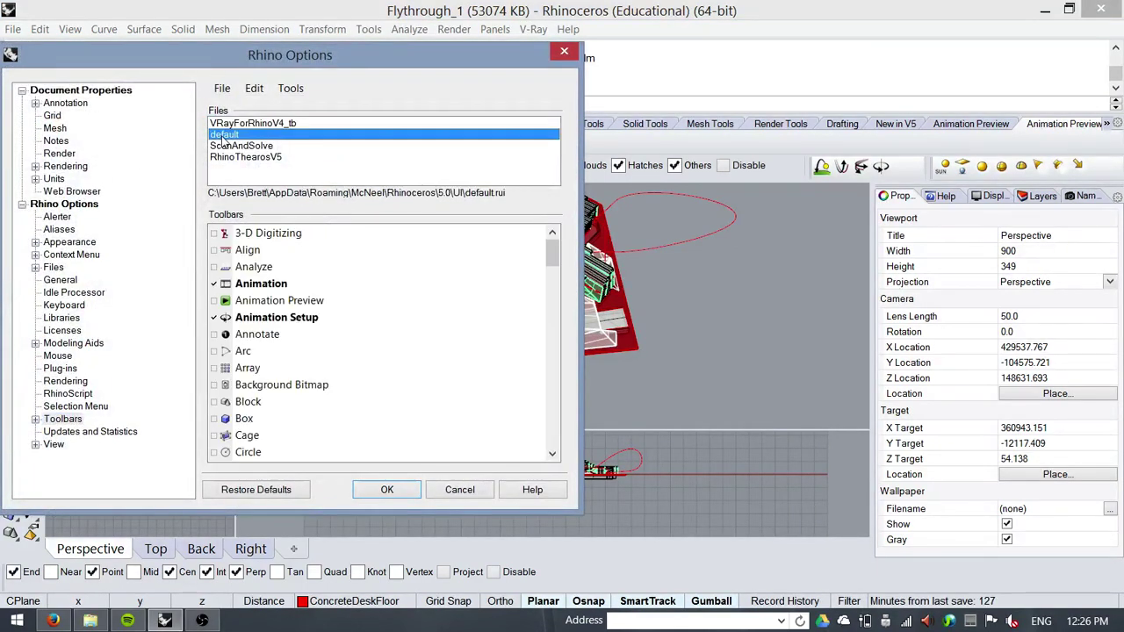
pyautogui.click(215, 302)
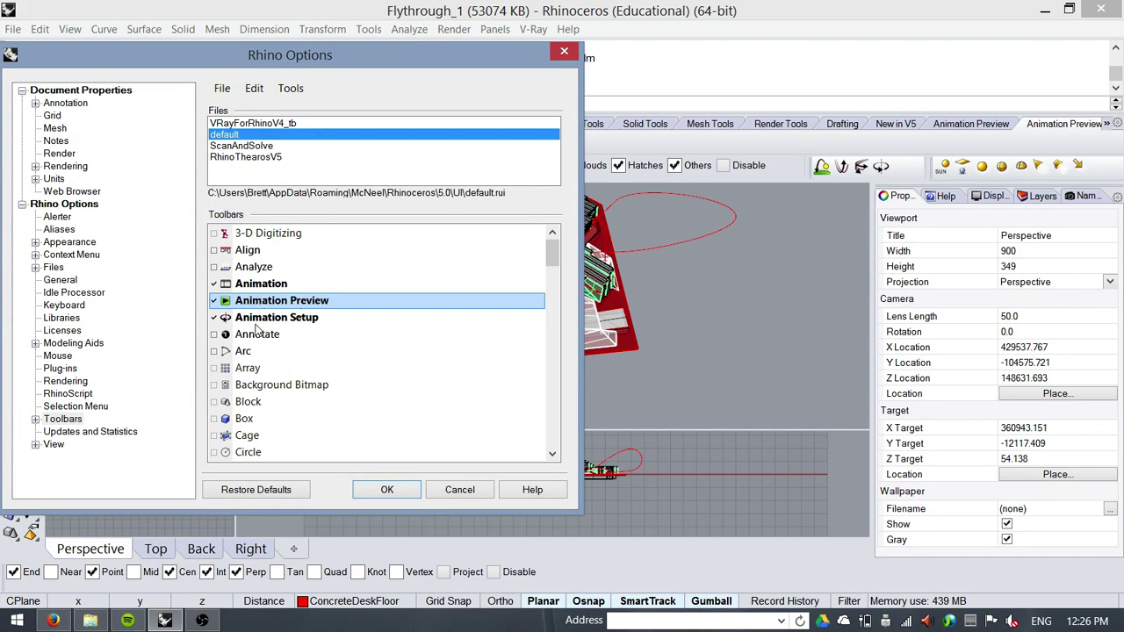
pyautogui.click(405, 494)
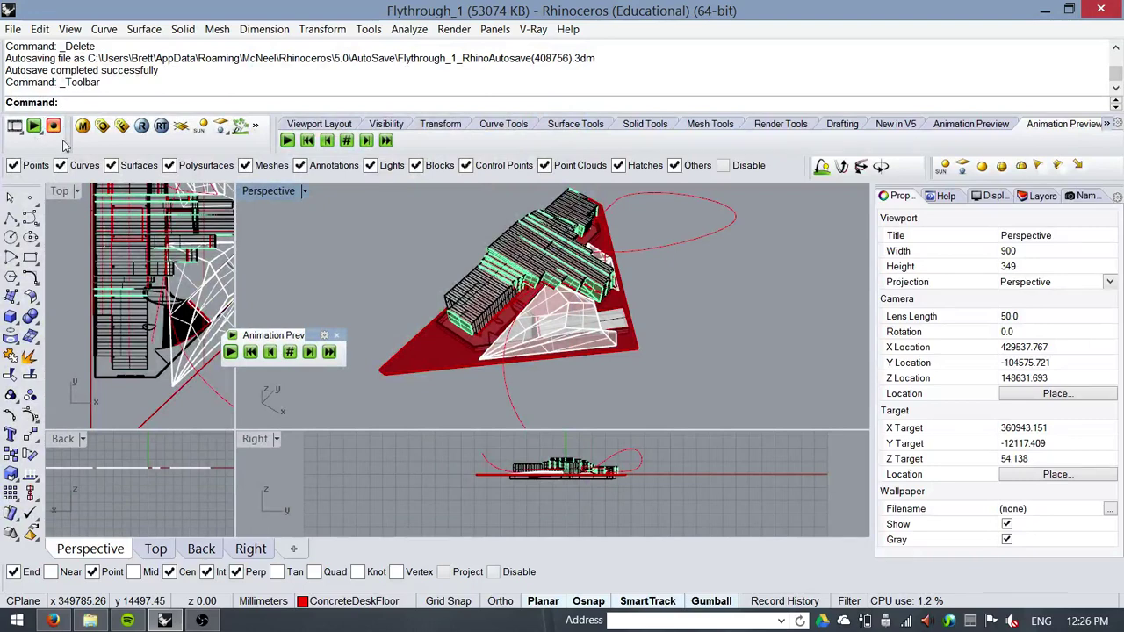
pyautogui.click(337, 335)
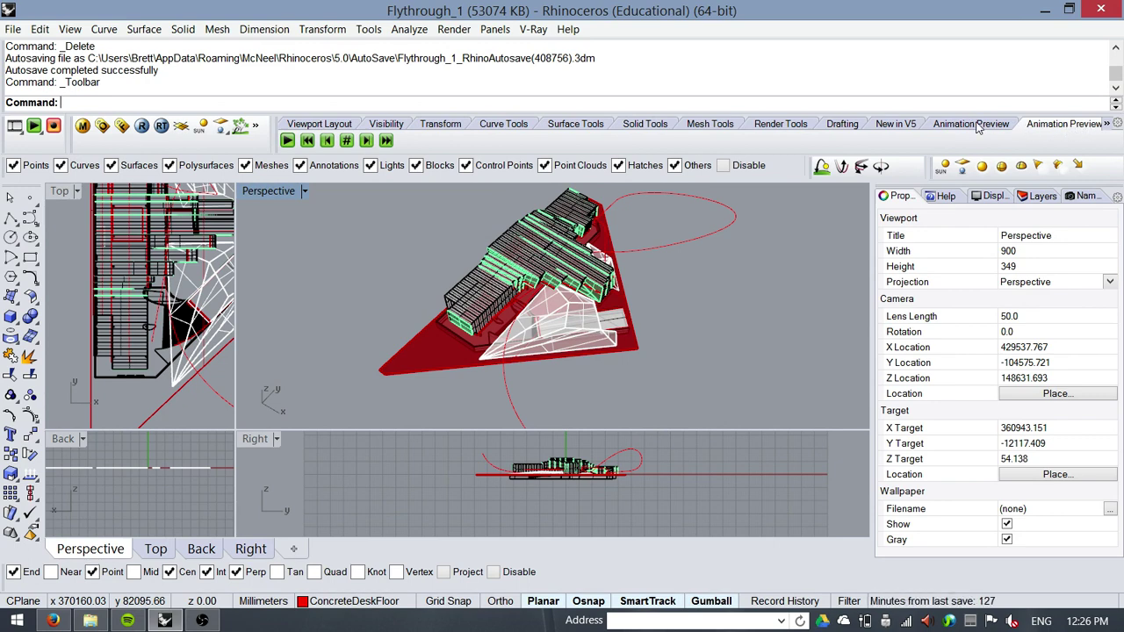
# Start a path animation and choose the curve sweeping in front of the site as the camera path
pyautogui.moveTo(439, 290); pyautogui.dragTo(347, 290, button='right')
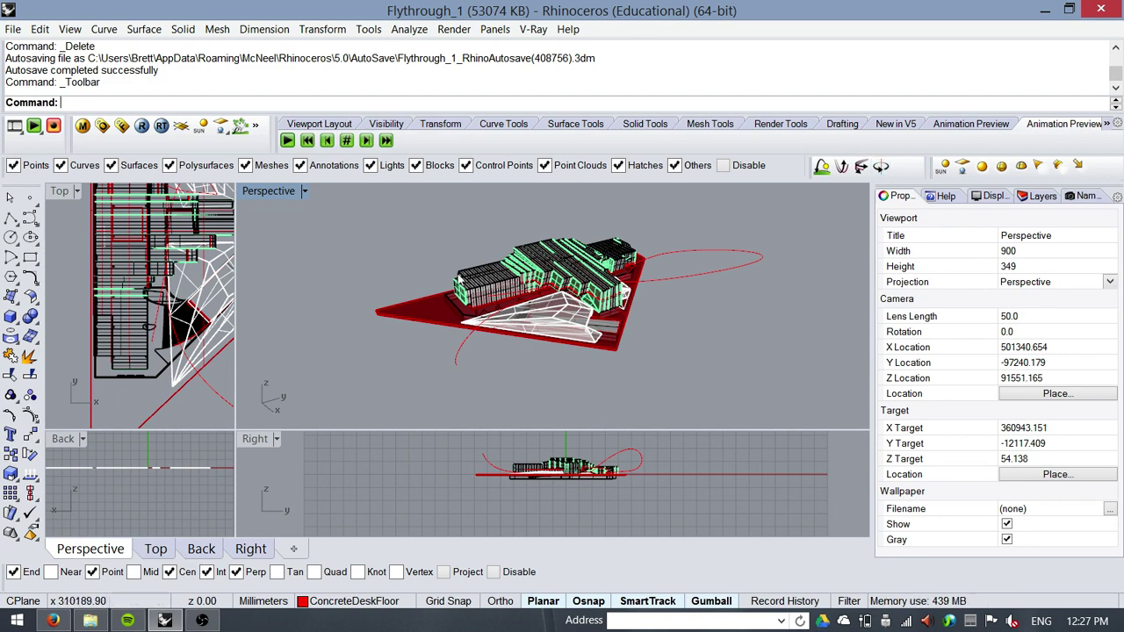
pyautogui.moveTo(762, 225); pyautogui.dragTo(806, 235, button='right')
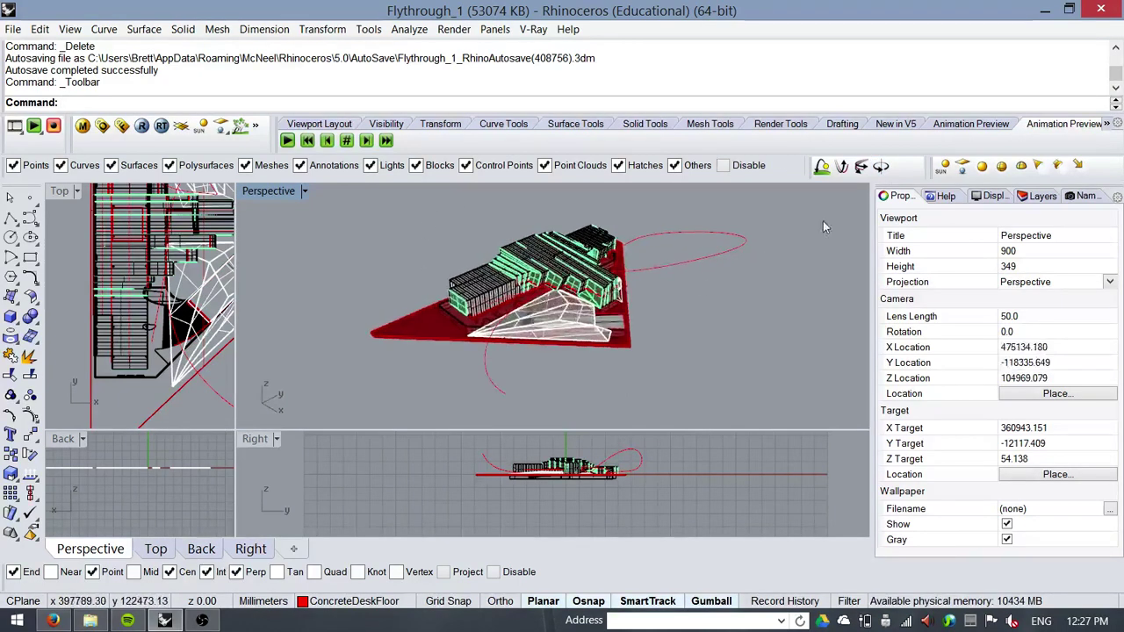
pyautogui.click(861, 167)
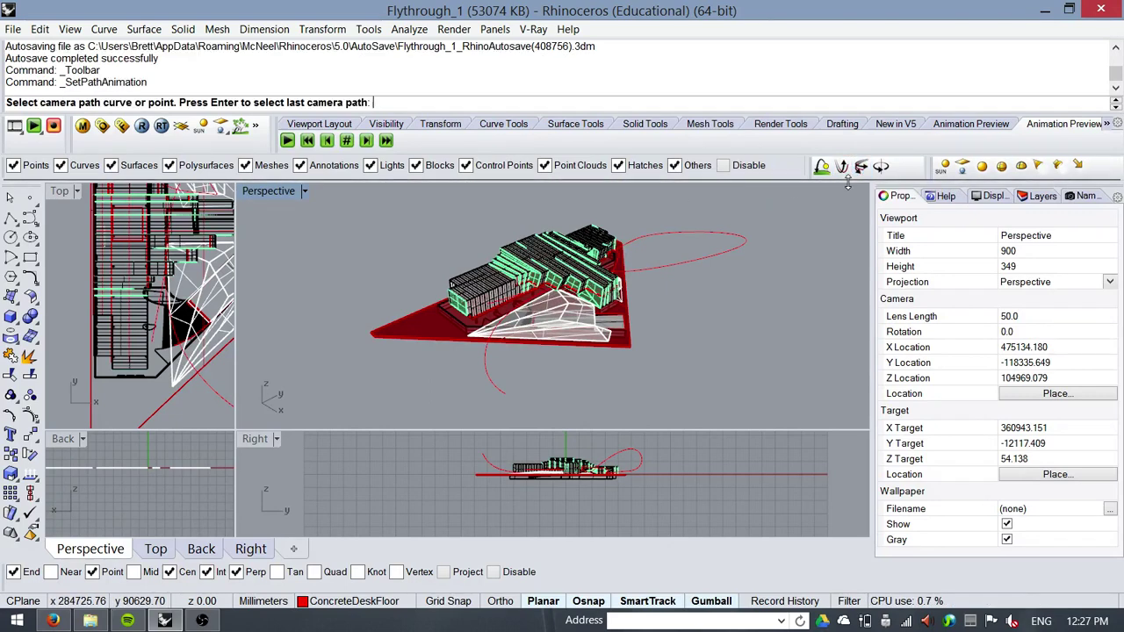
pyautogui.scroll(5, 558, 369)
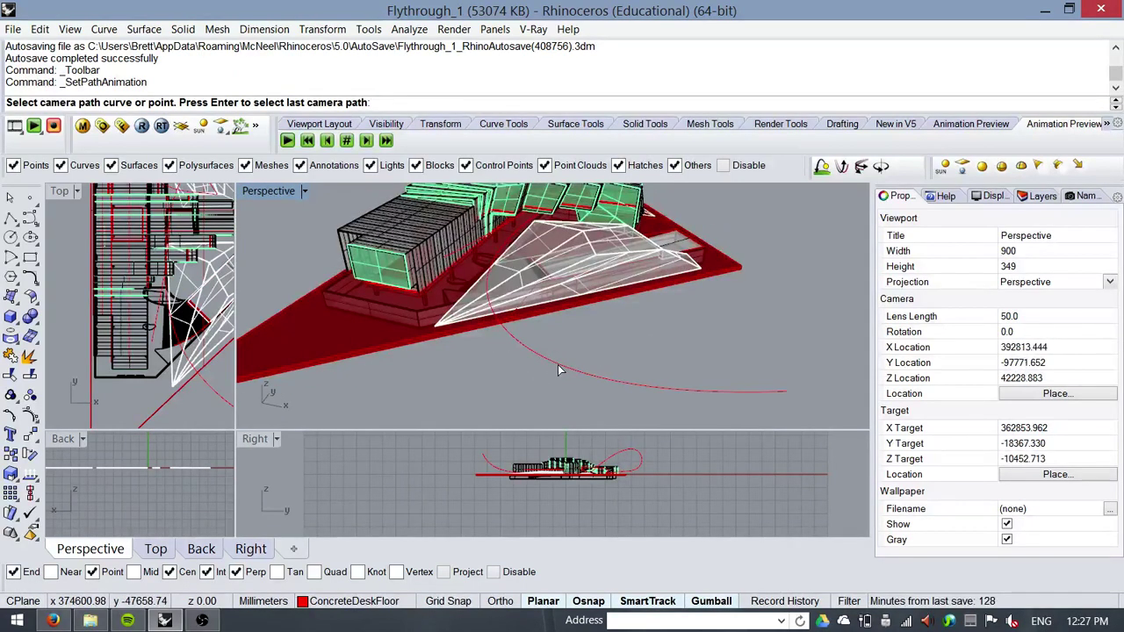
pyautogui.click(558, 370)
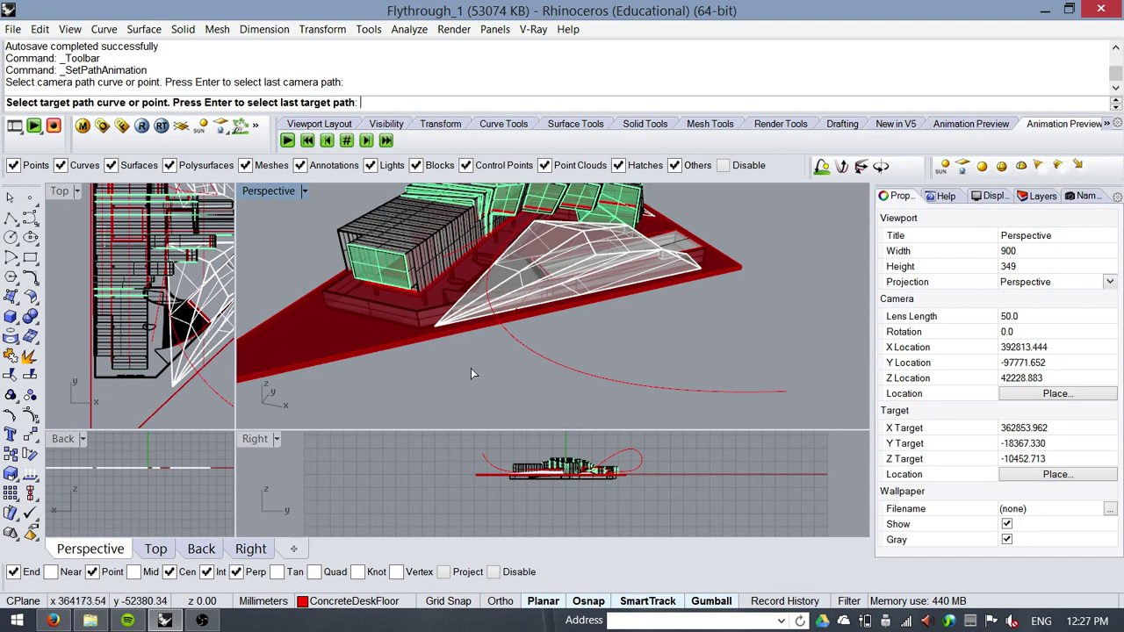
# Assign the curve running alongside the building as the animation's target path
pyautogui.scroll(5, 457, 272)
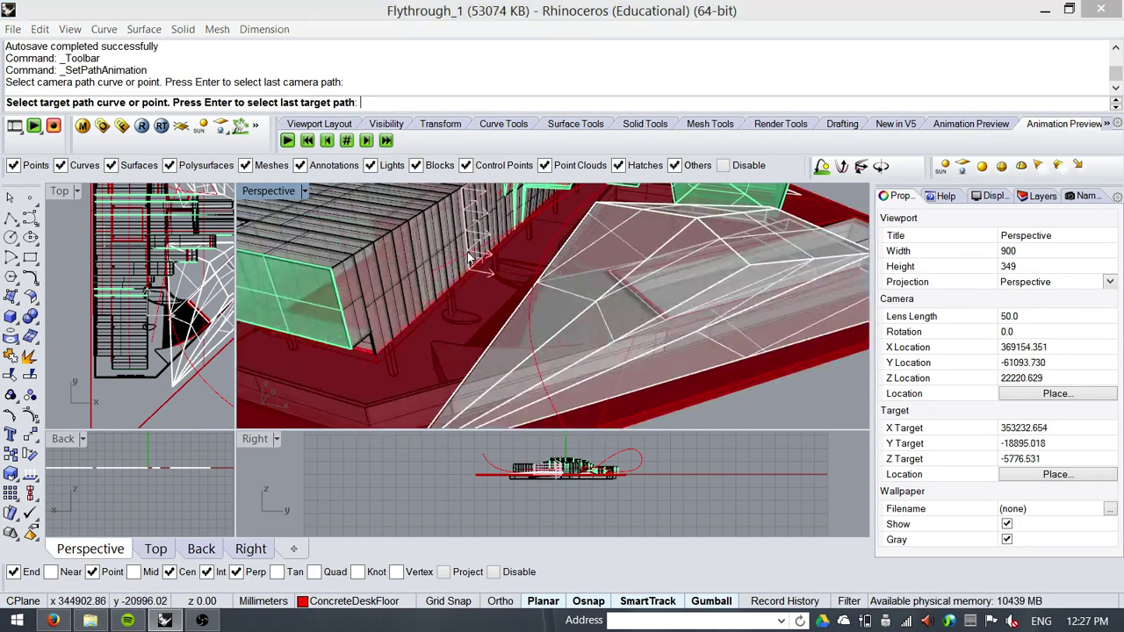
pyautogui.click(468, 258)
pyautogui.click(509, 322)
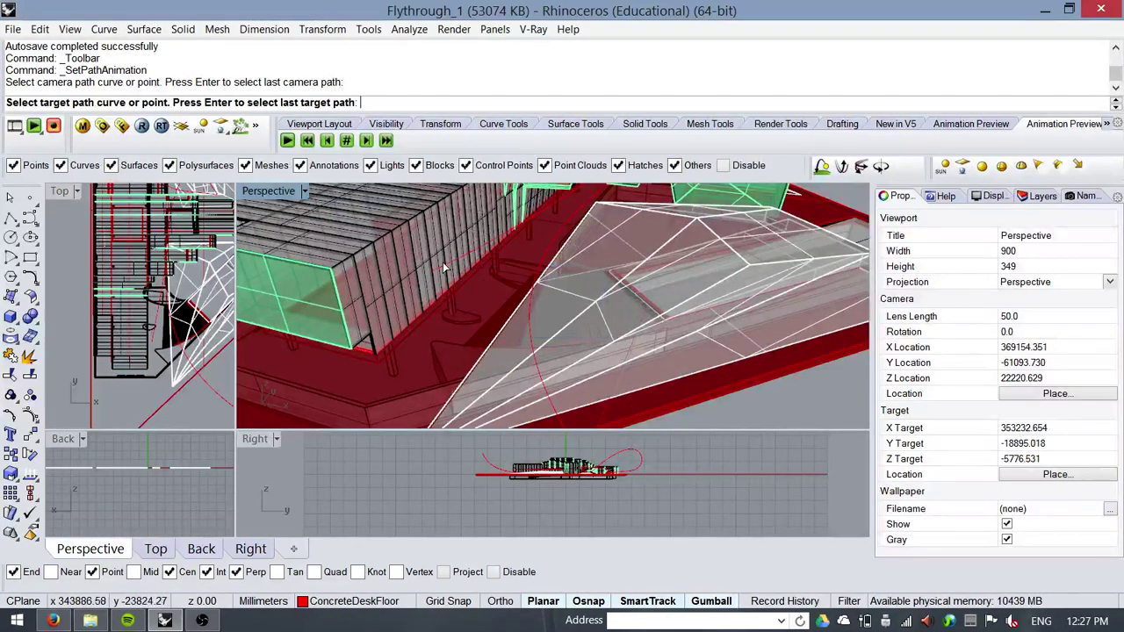
pyautogui.press('Return')
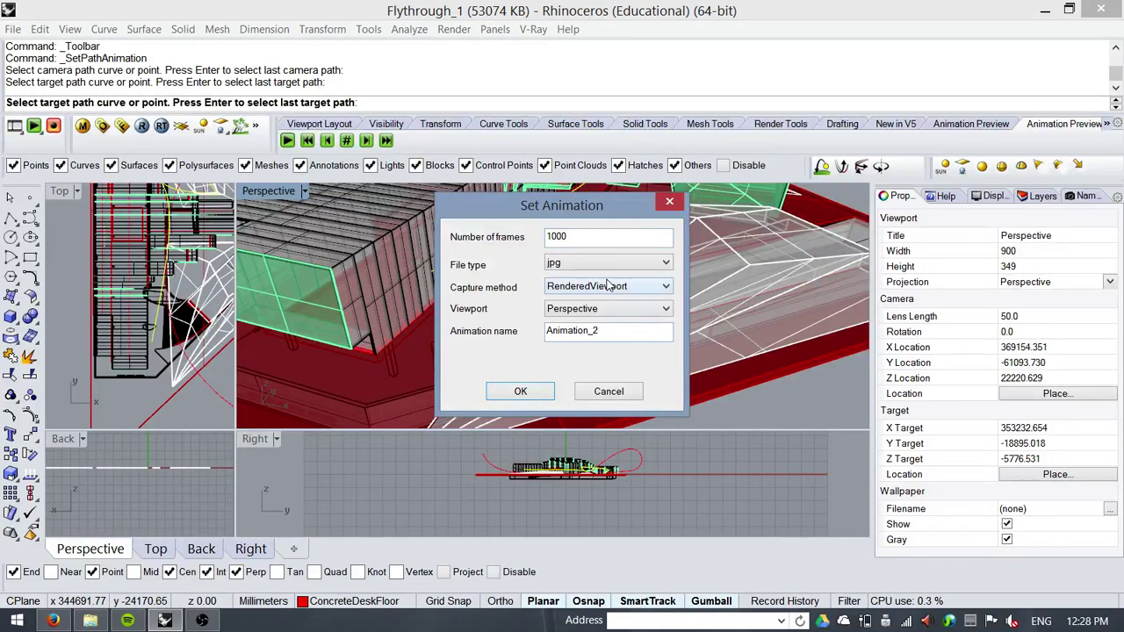
# Set the animation's capture method to RenderFull, keeping jpg files and the Perspective viewport, and play the animation preview
pyautogui.click(665, 265)
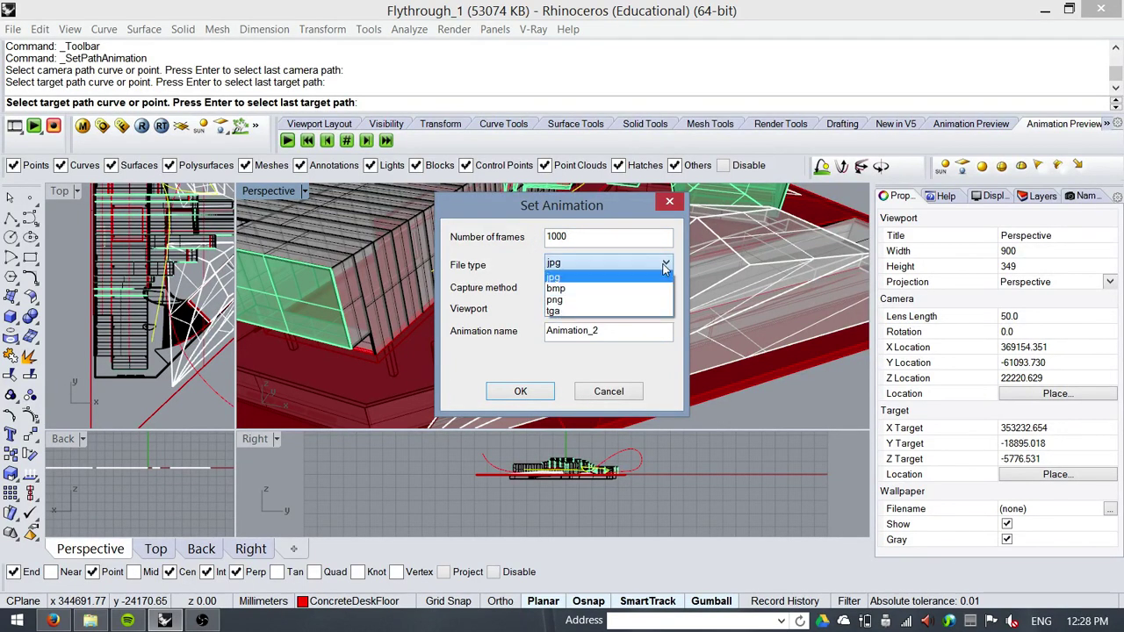
pyautogui.click(666, 265)
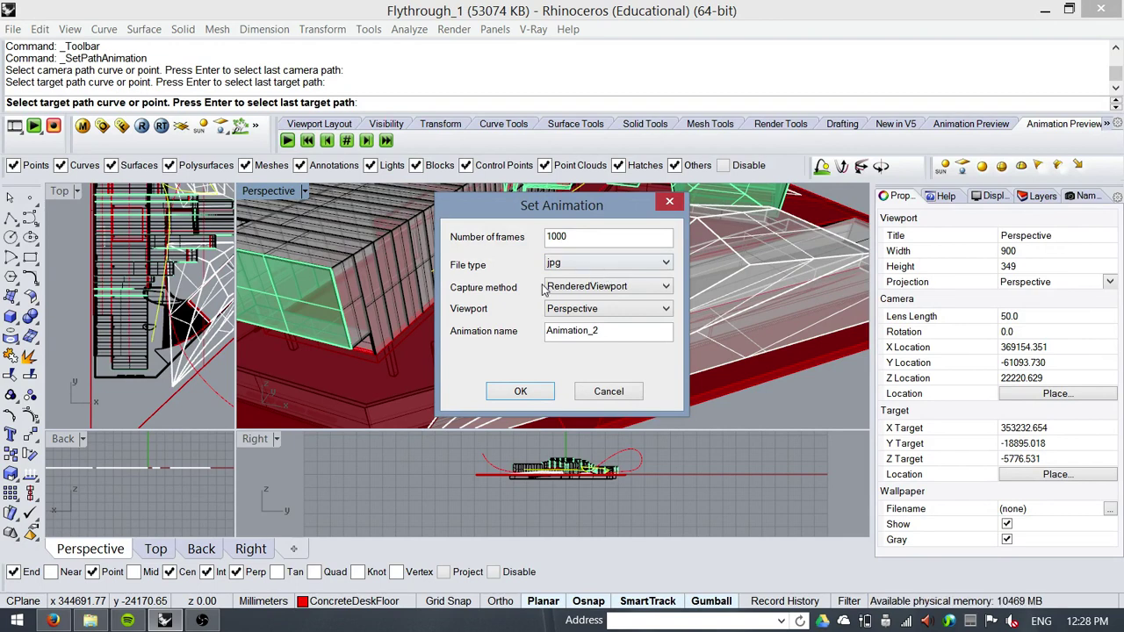
pyautogui.click(651, 295)
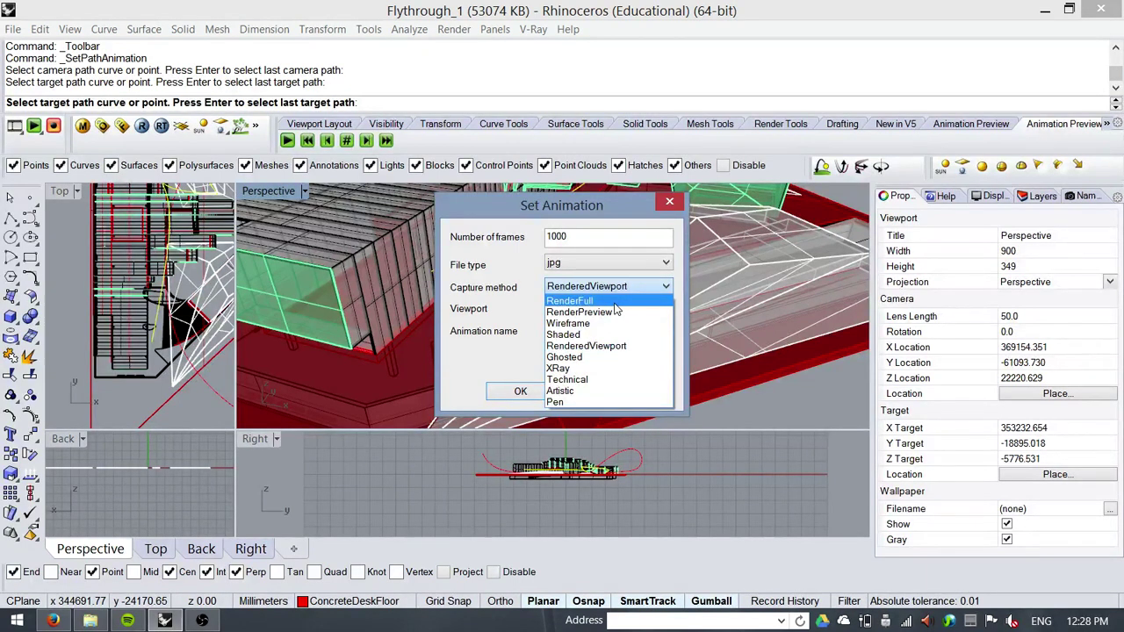
pyautogui.click(614, 301)
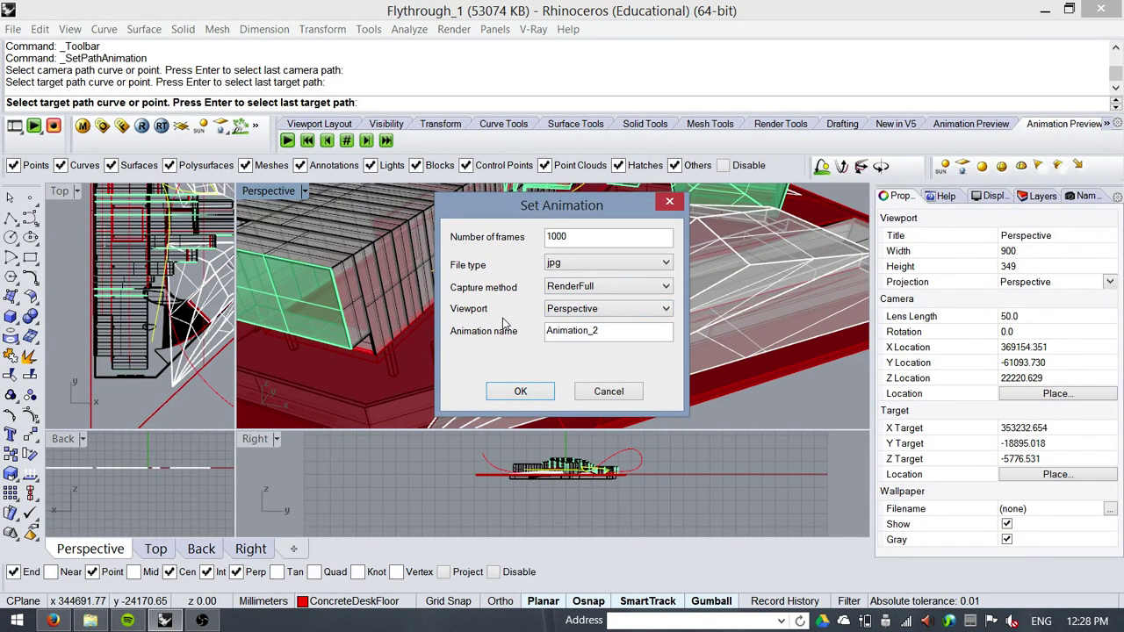
pyautogui.click(588, 312)
pyautogui.click(588, 317)
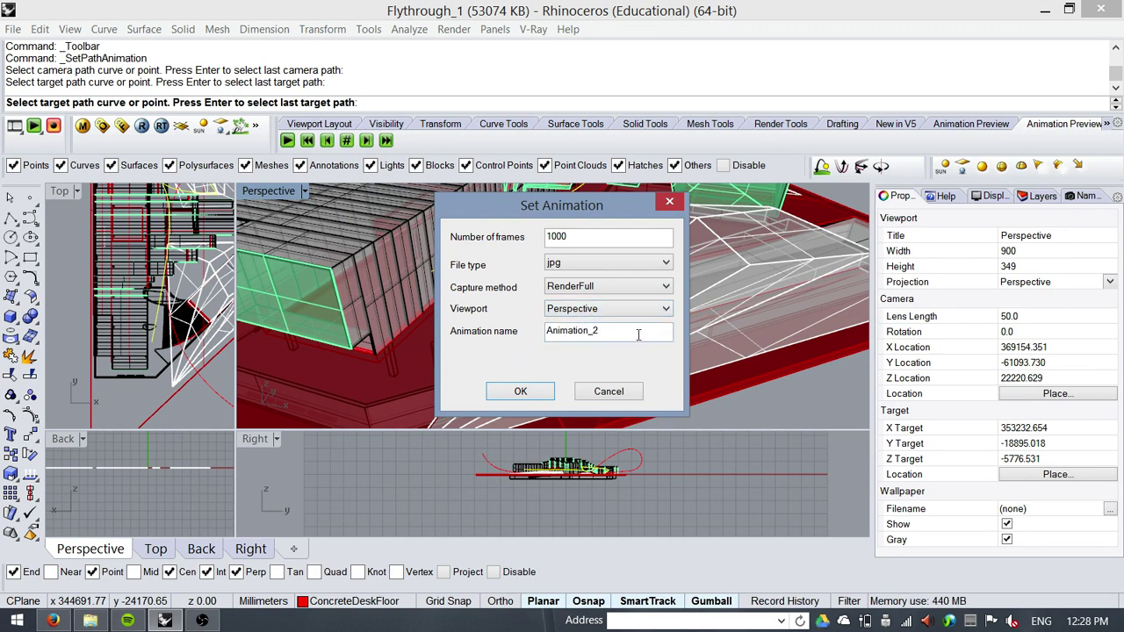
pyautogui.click(614, 292)
pyautogui.click(615, 300)
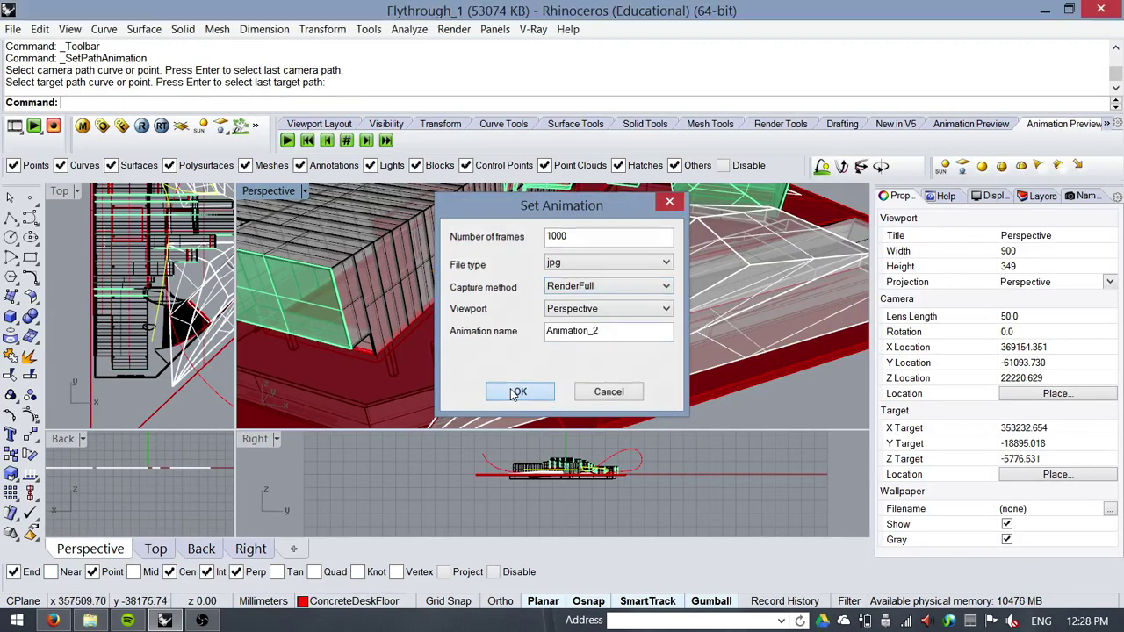
pyautogui.click(519, 391)
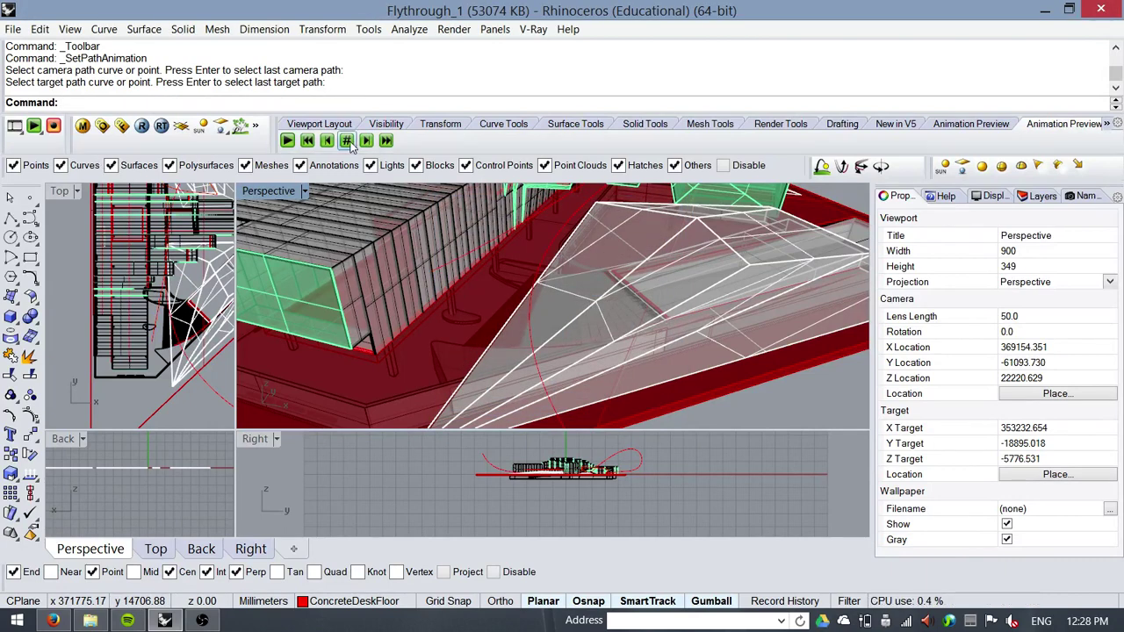
pyautogui.click(287, 141)
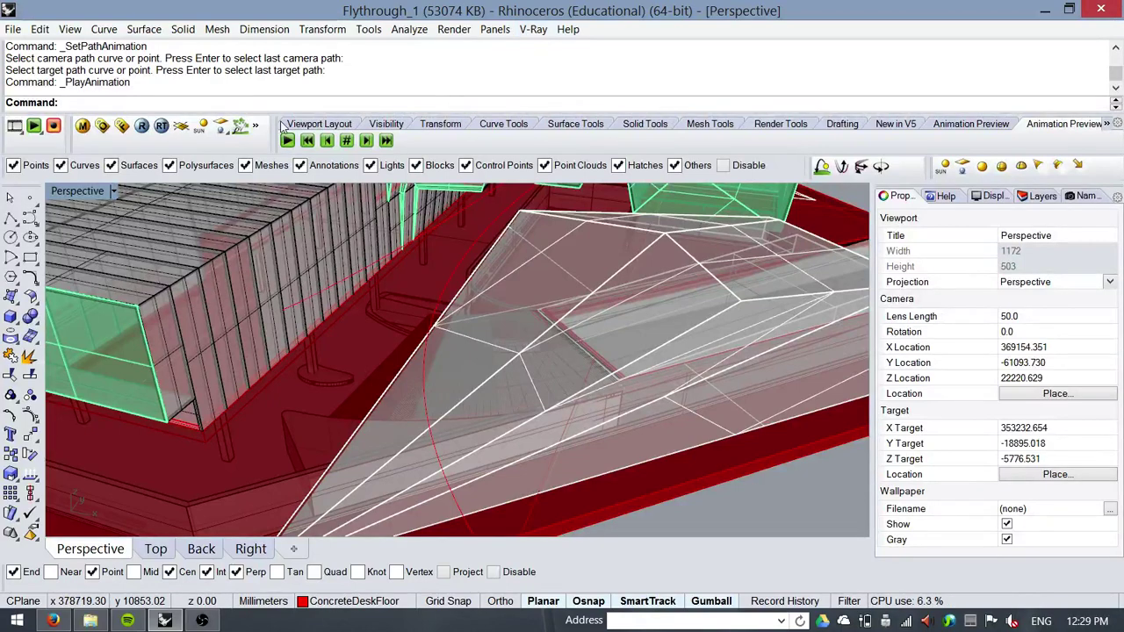
# Examine the Global switches, System and Camera settings in the V-Ray option editor
pyautogui.click(119, 127)
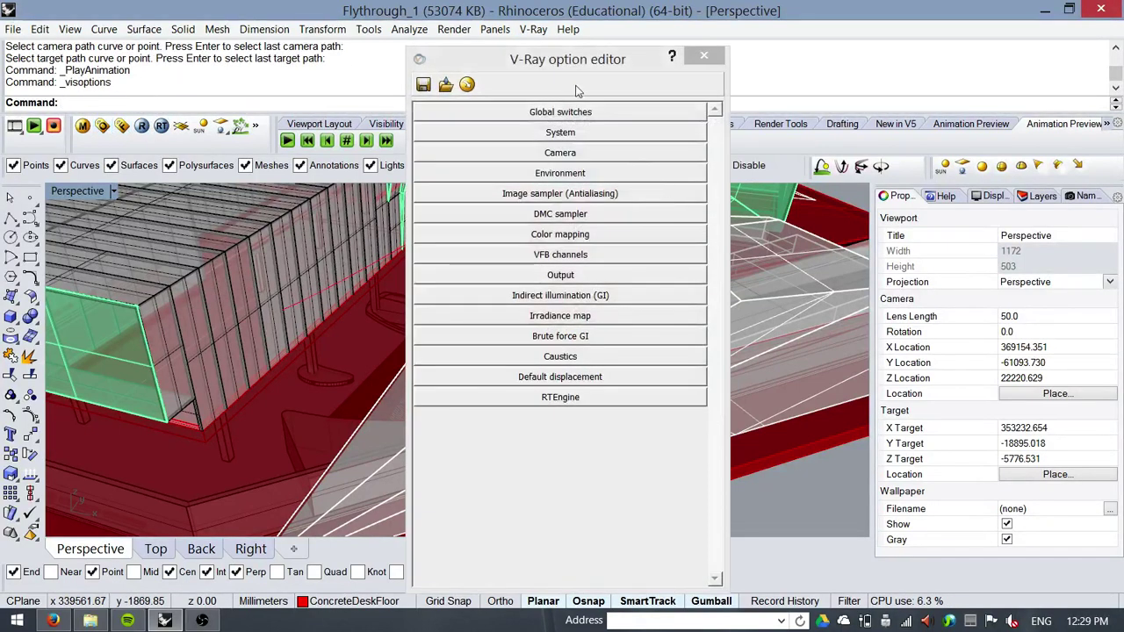
pyautogui.click(592, 113)
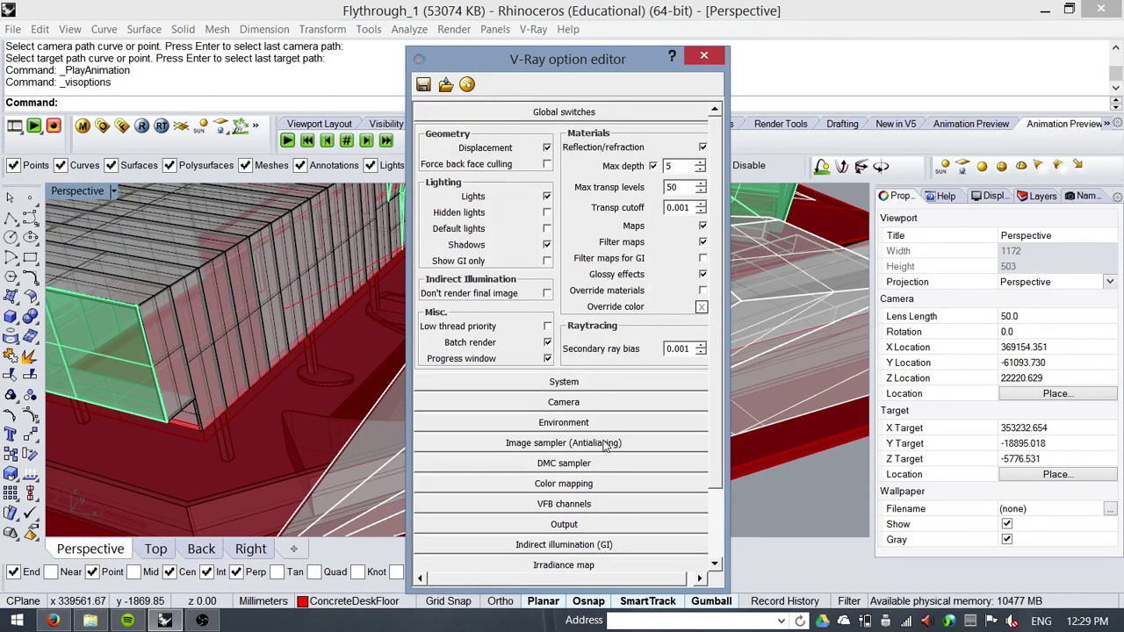
pyautogui.click(571, 114)
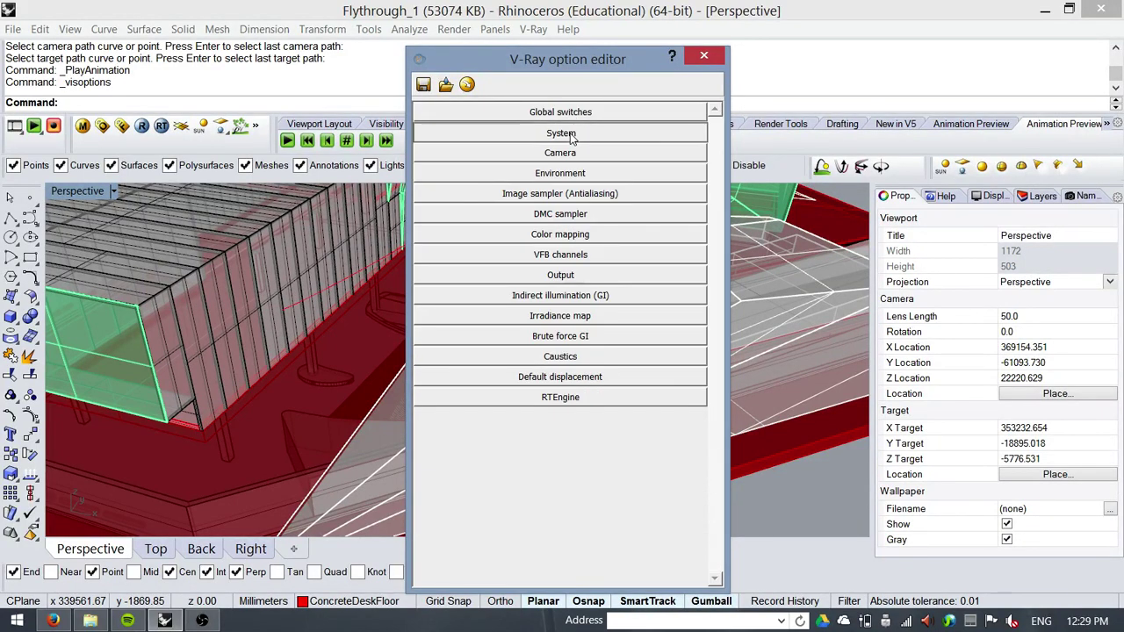
pyautogui.click(572, 133)
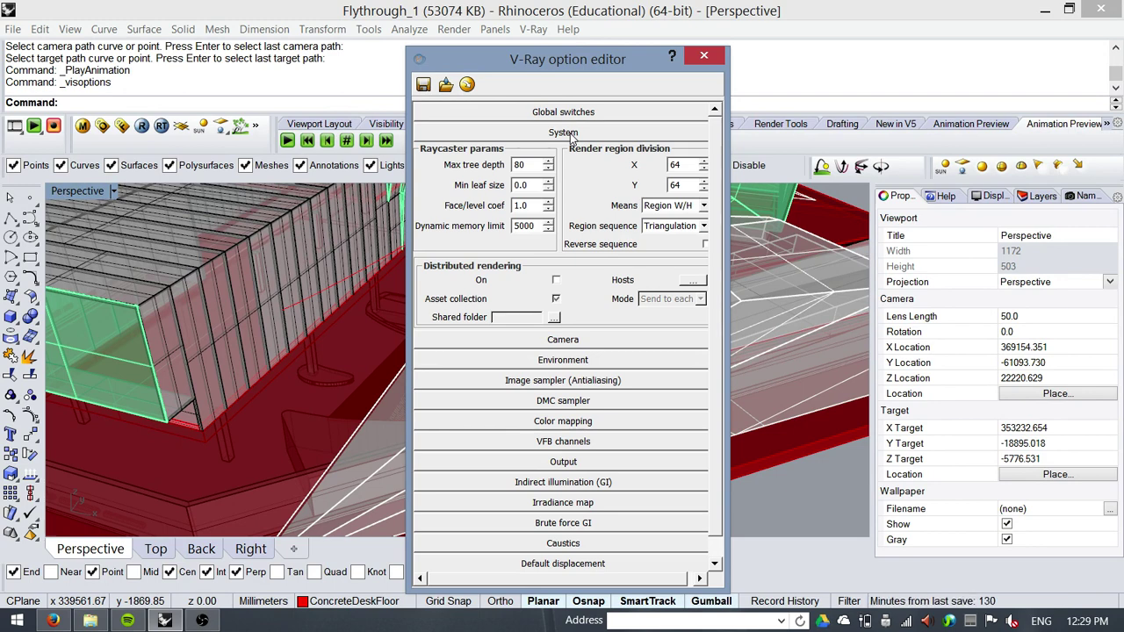
pyautogui.click(571, 133)
pyautogui.click(571, 154)
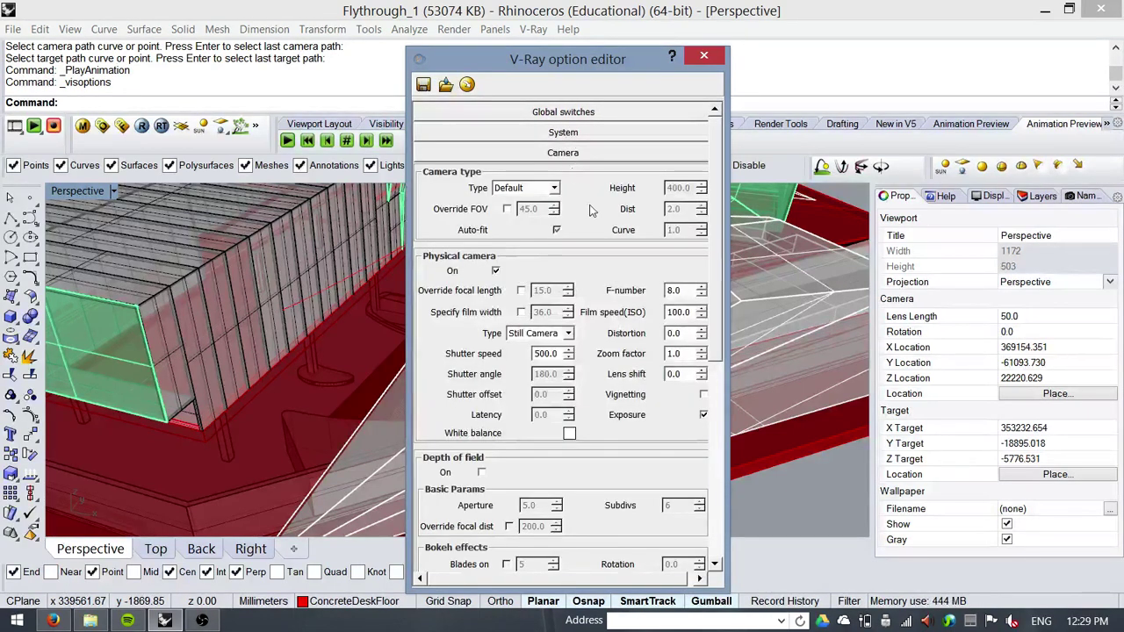
pyautogui.scroll(-1, 603, 297)
pyautogui.scroll(-1, 571, 241)
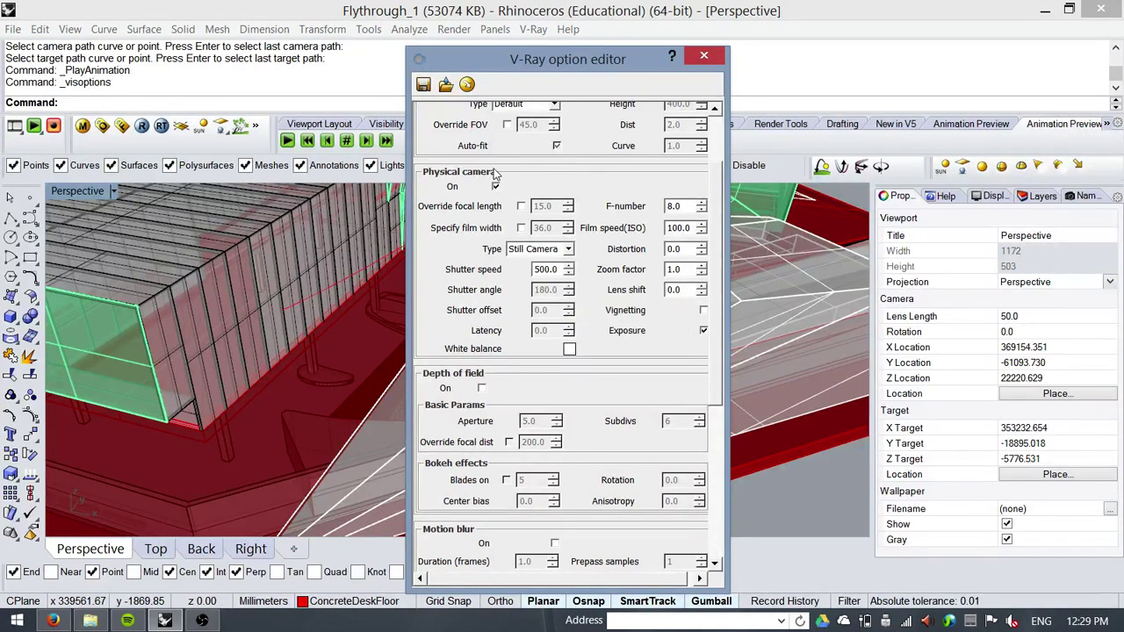
pyautogui.scroll(-4, 597, 334)
pyautogui.scroll(6, 590, 350)
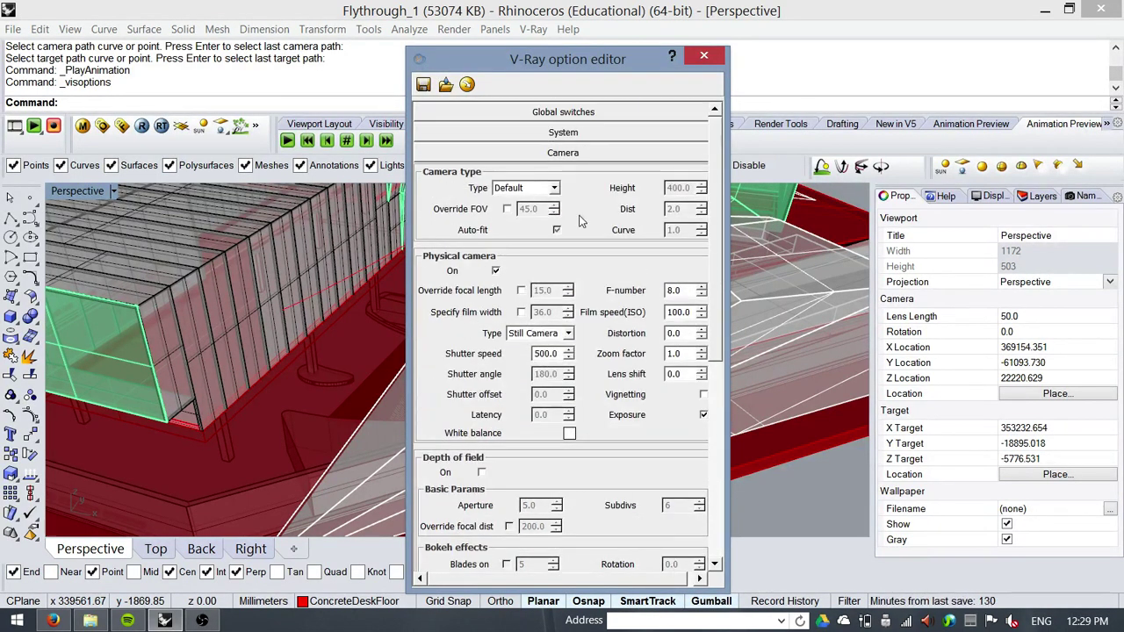
pyautogui.click(564, 153)
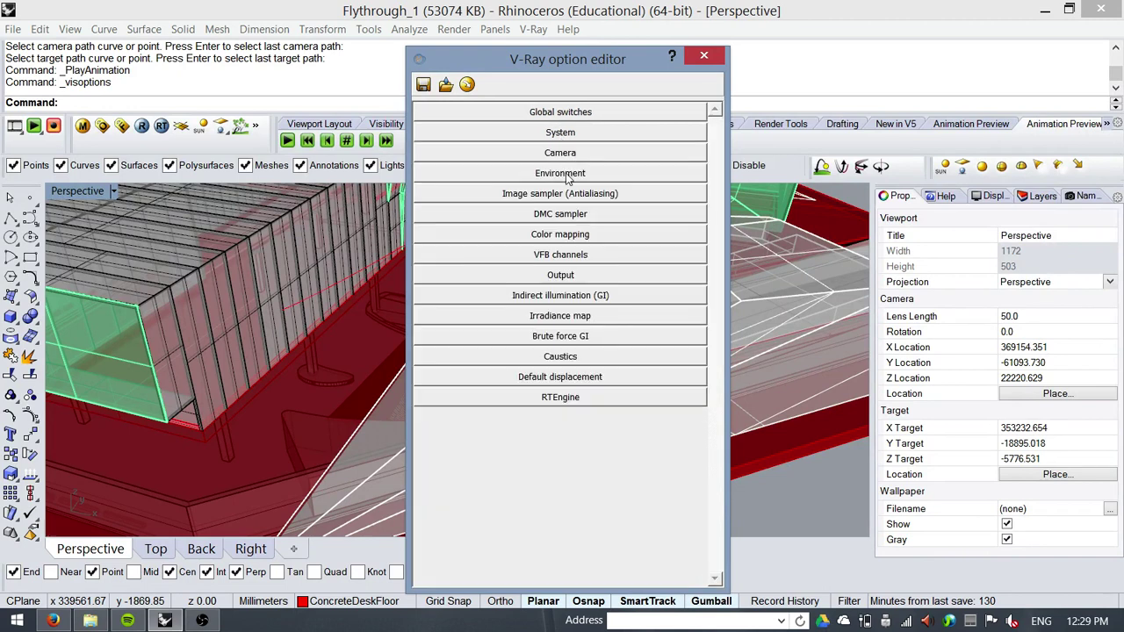
# Examine the V-Ray Environment, Image sampler (Antialiasing) and DMC sampler settings
pyautogui.click(562, 175)
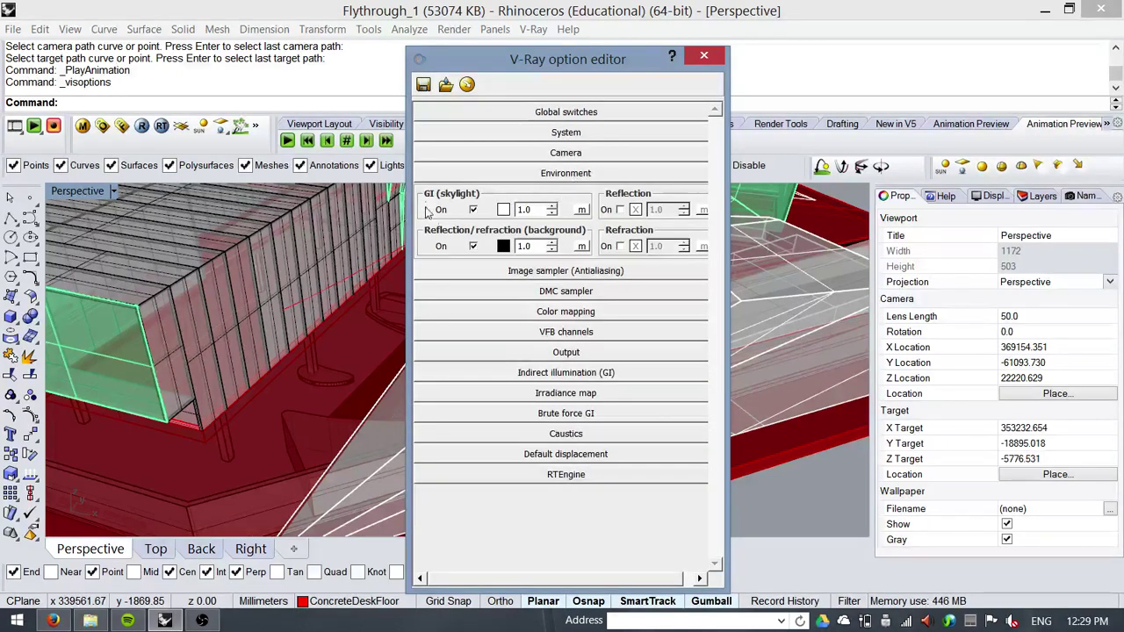
pyautogui.click(565, 175)
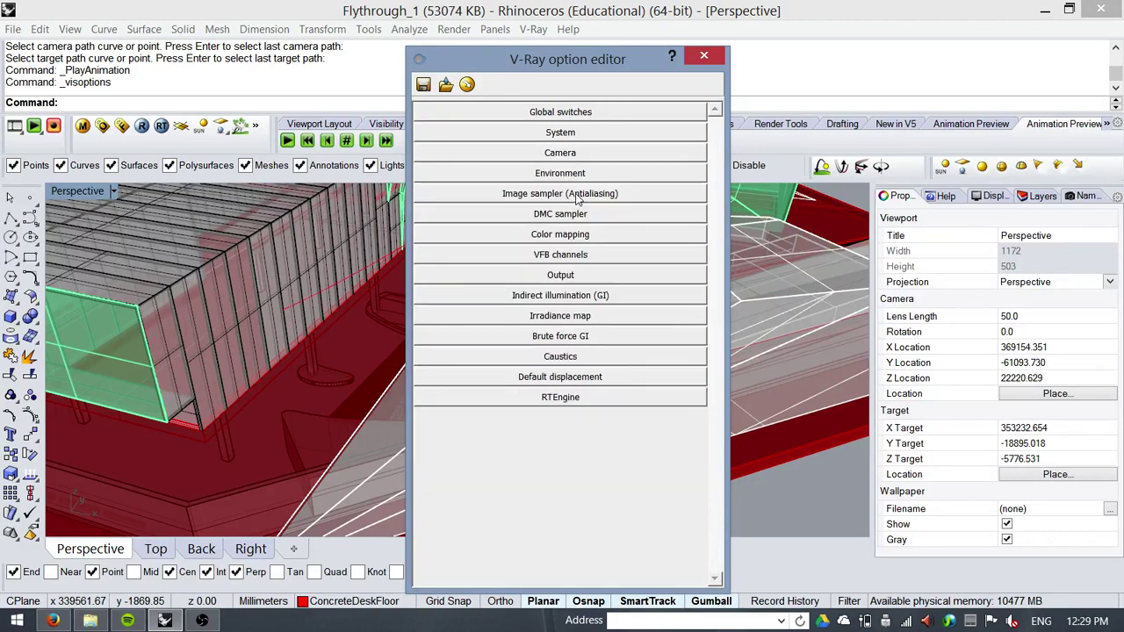
pyautogui.click(577, 197)
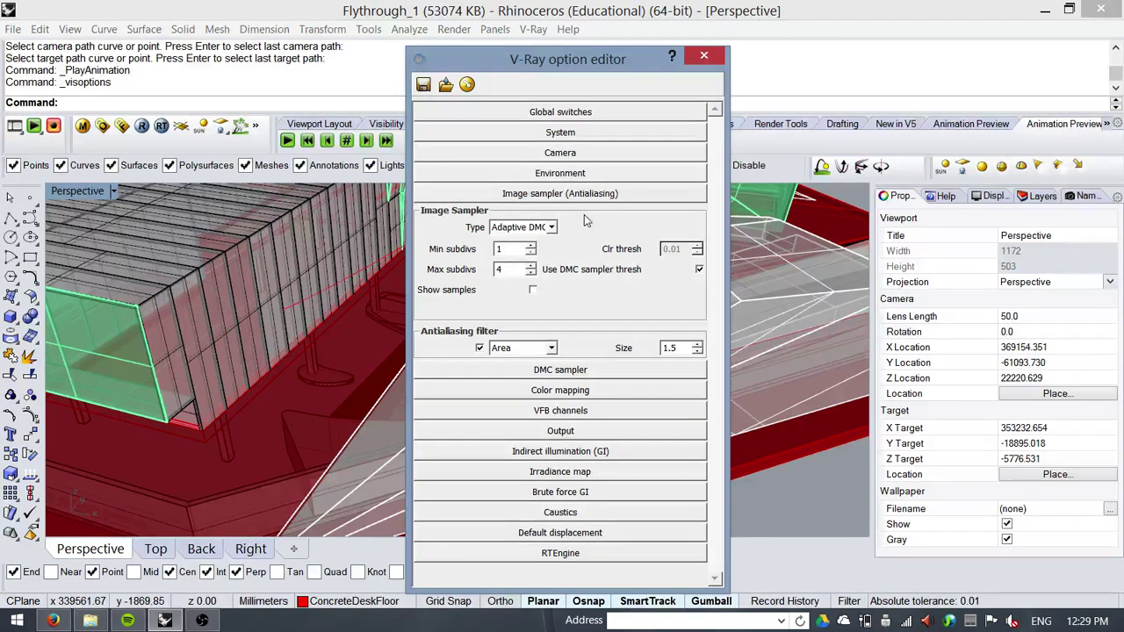
pyautogui.click(586, 195)
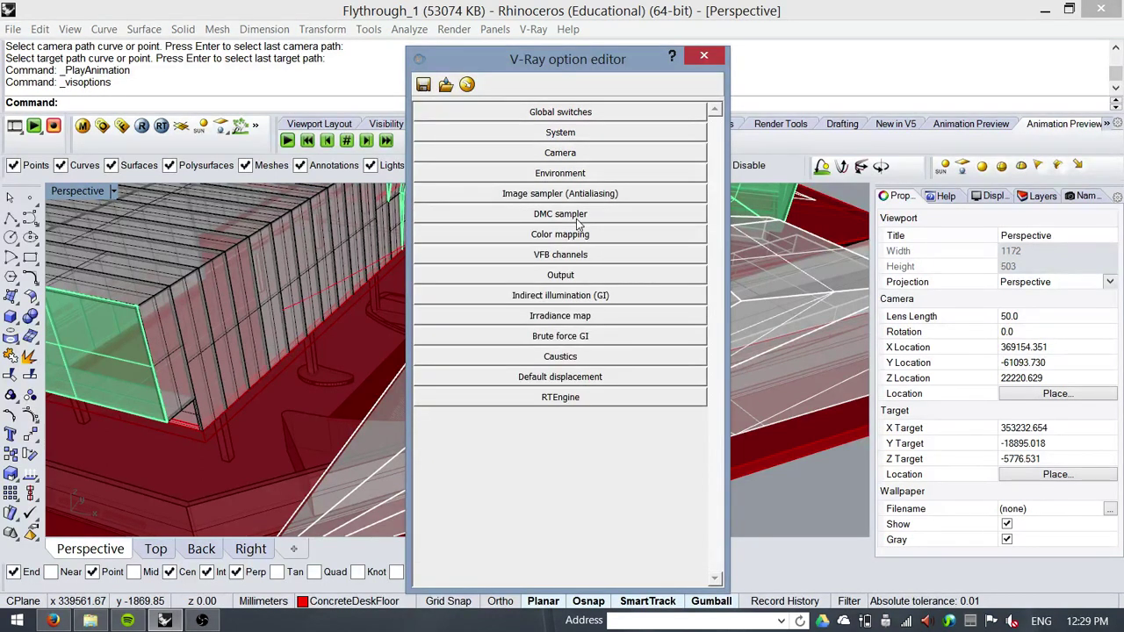
pyautogui.click(576, 216)
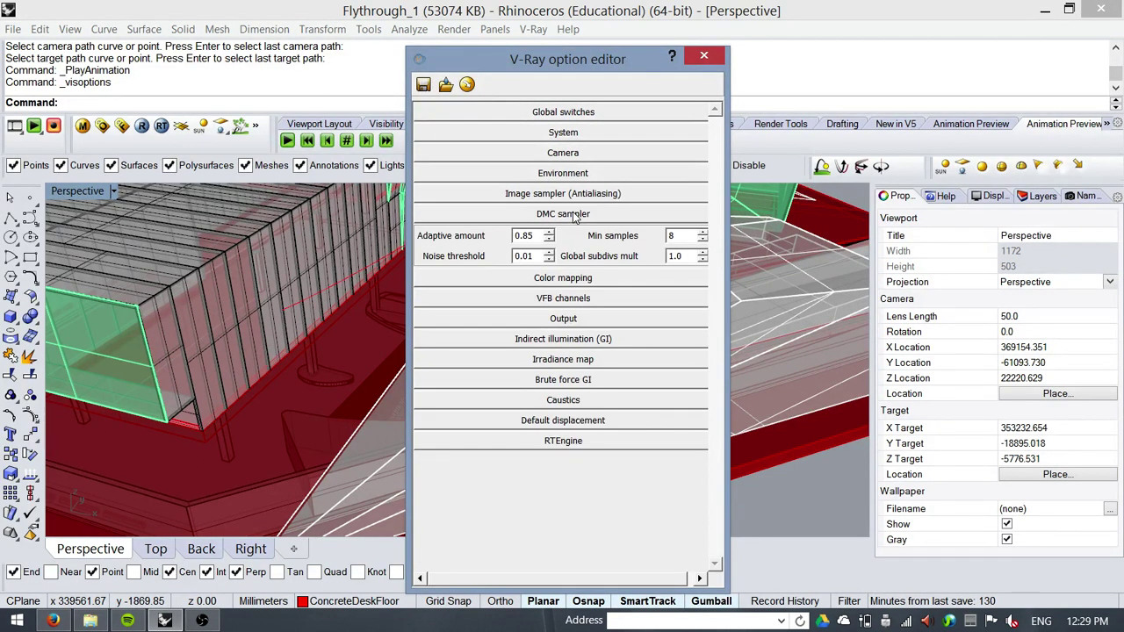
# Examine the V-Ray Color mapping and VFB channels settings
pyautogui.click(575, 215)
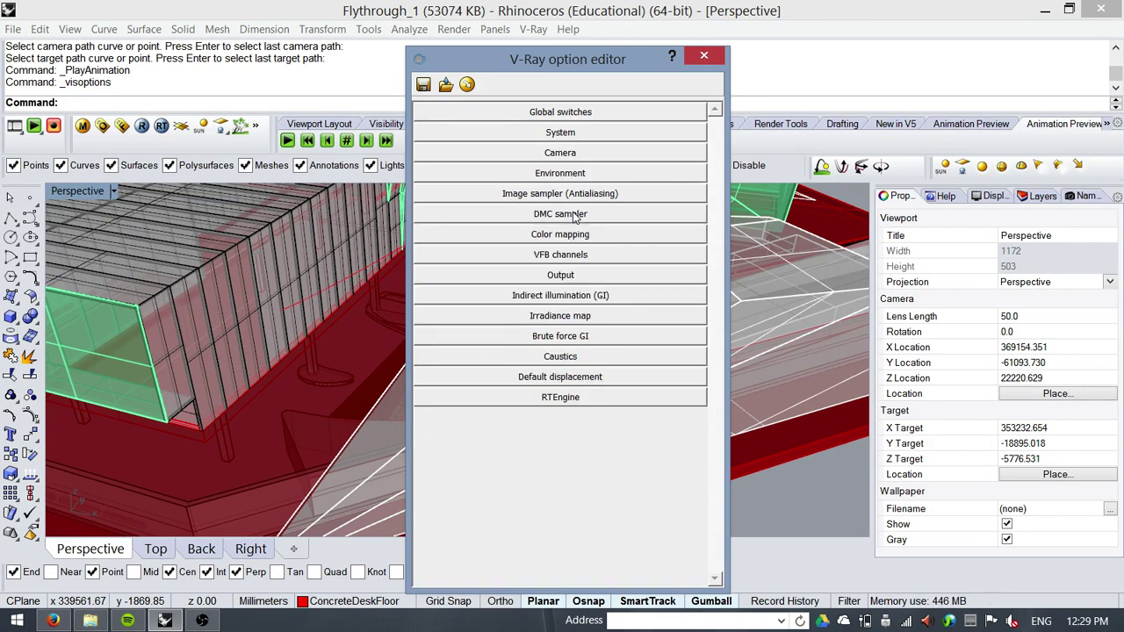
pyautogui.click(576, 236)
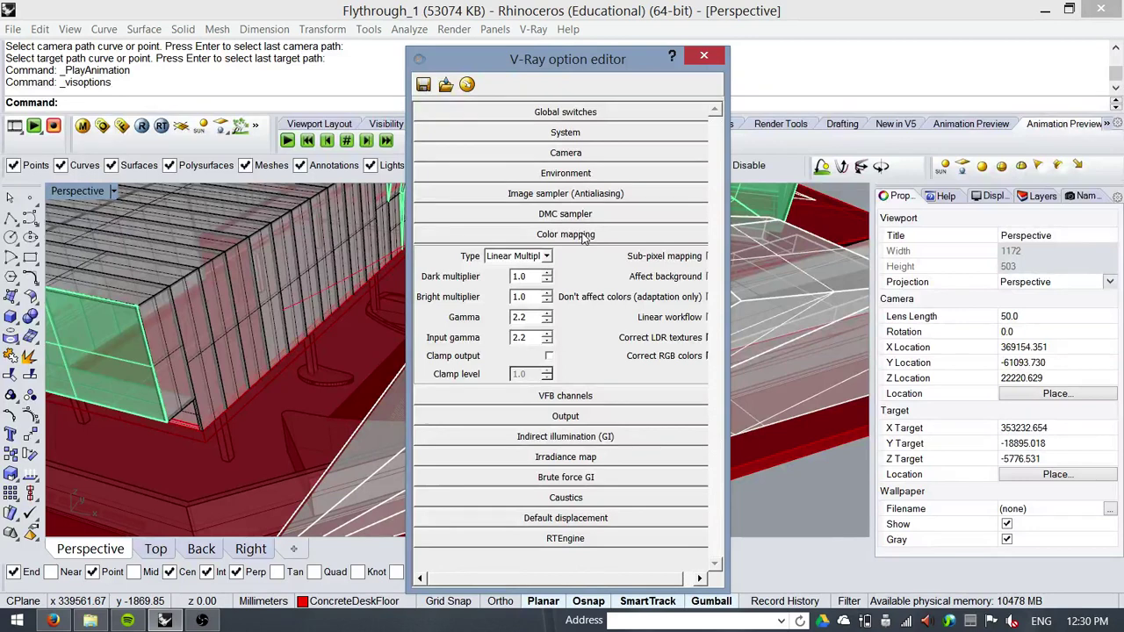
pyautogui.click(583, 236)
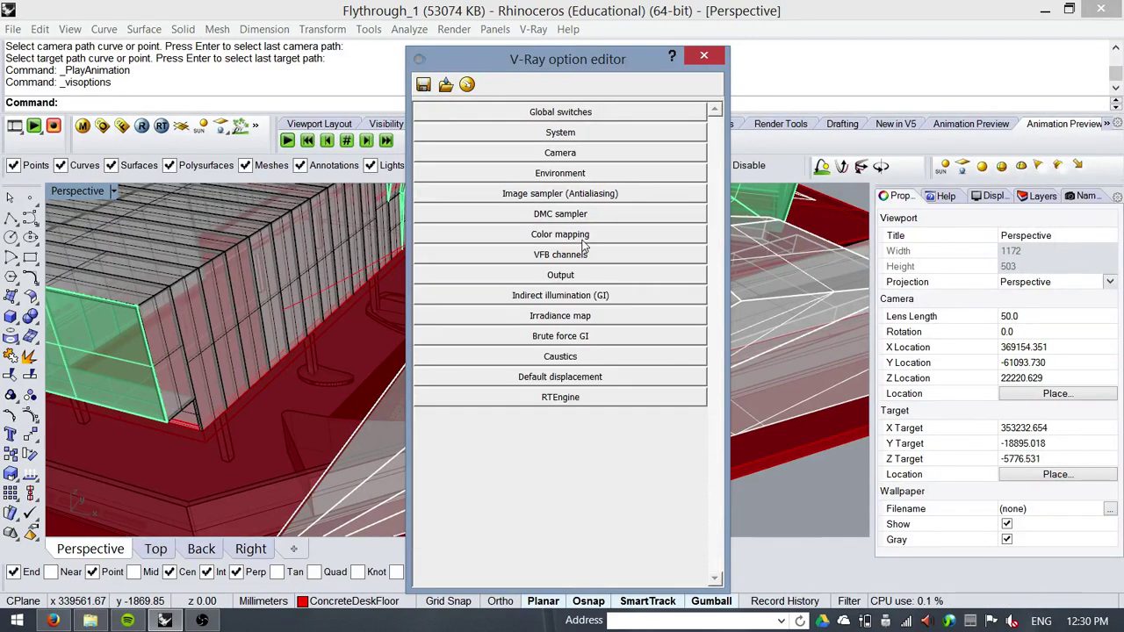
pyautogui.click(584, 256)
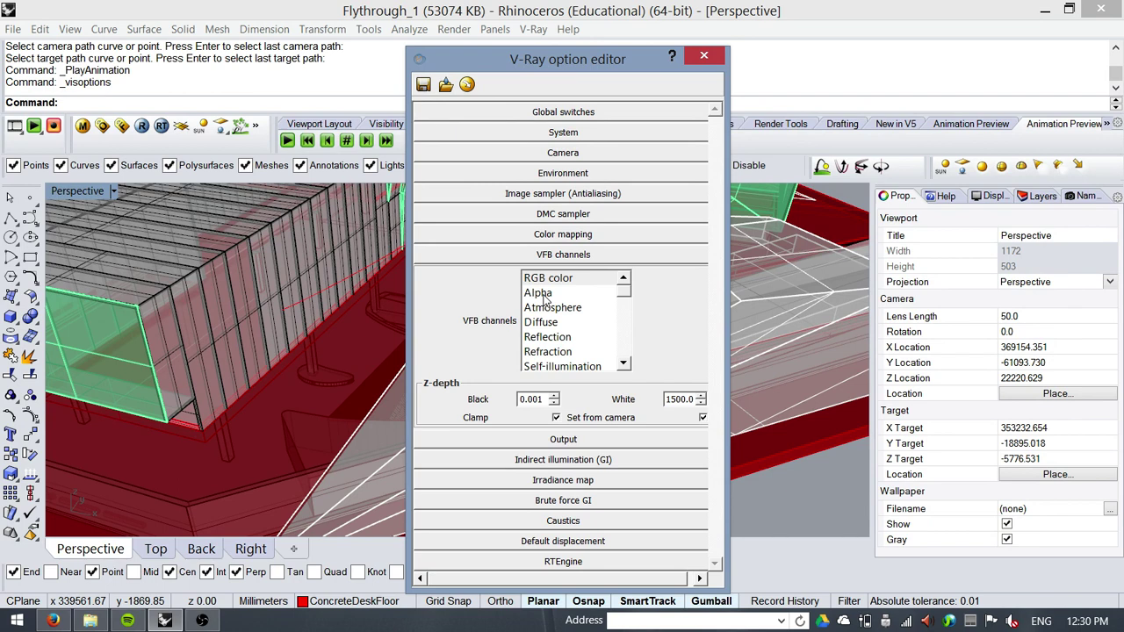
pyautogui.click(567, 256)
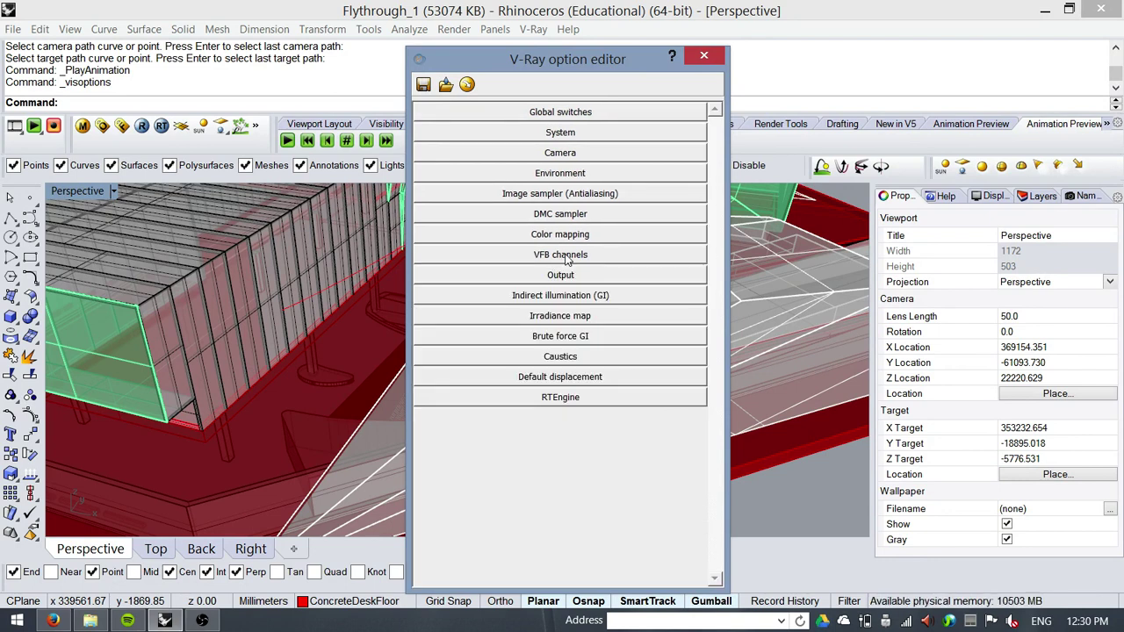
# Examine the V-Ray Output size, render output and animation settings, and the Indirect illumination (GI) settings
pyautogui.click(568, 276)
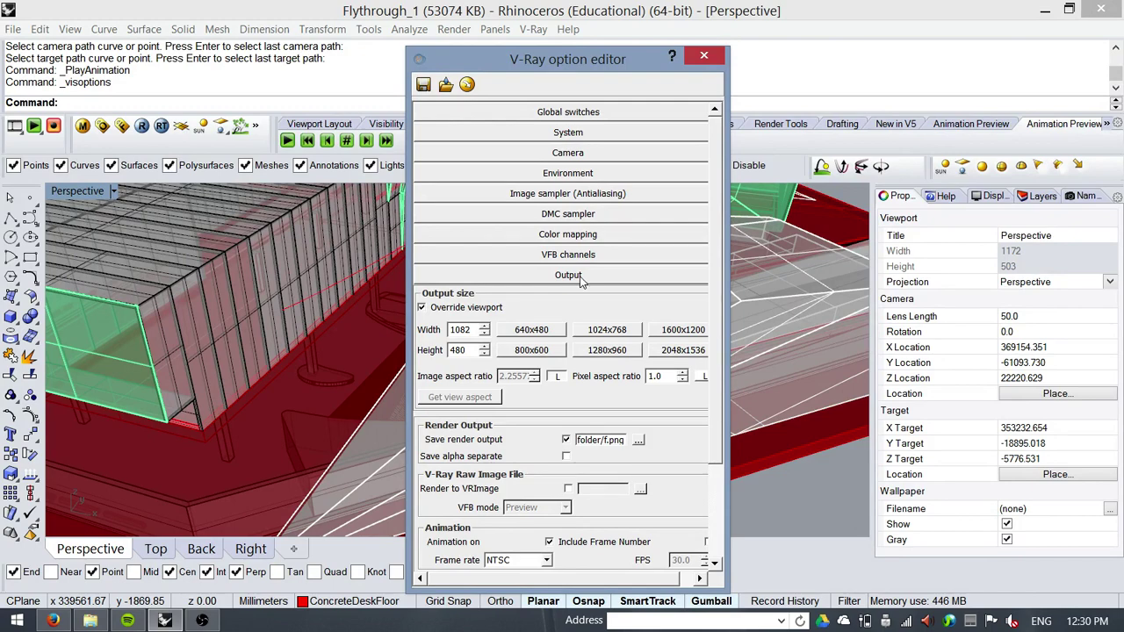
pyautogui.scroll(-1, 524, 285)
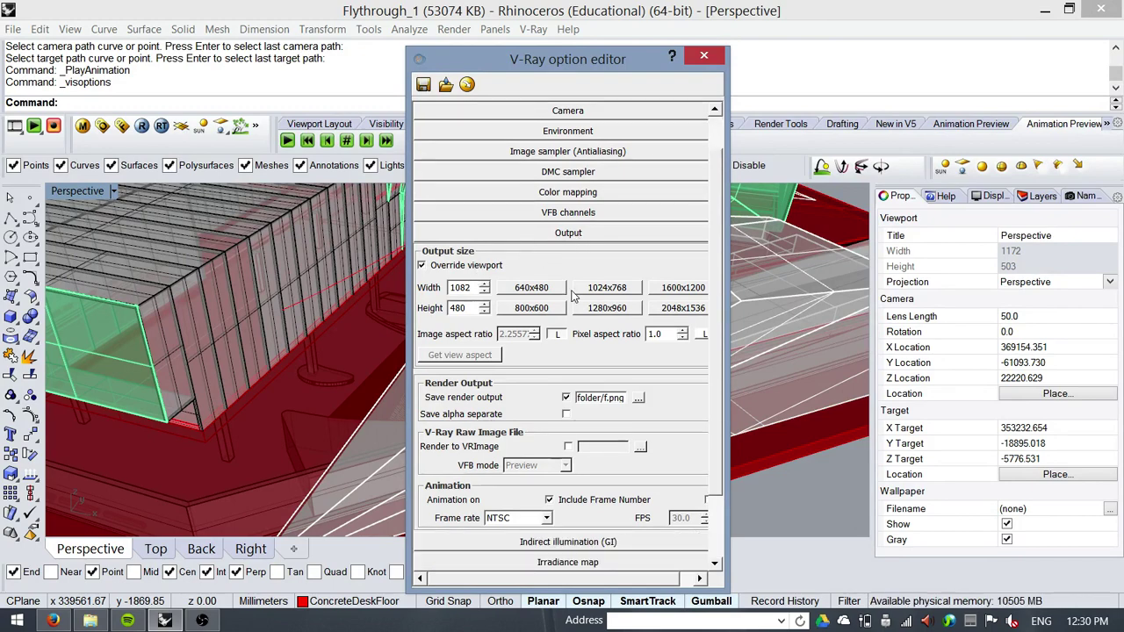
pyautogui.moveTo(722, 317); pyautogui.dragTo(718, 363)
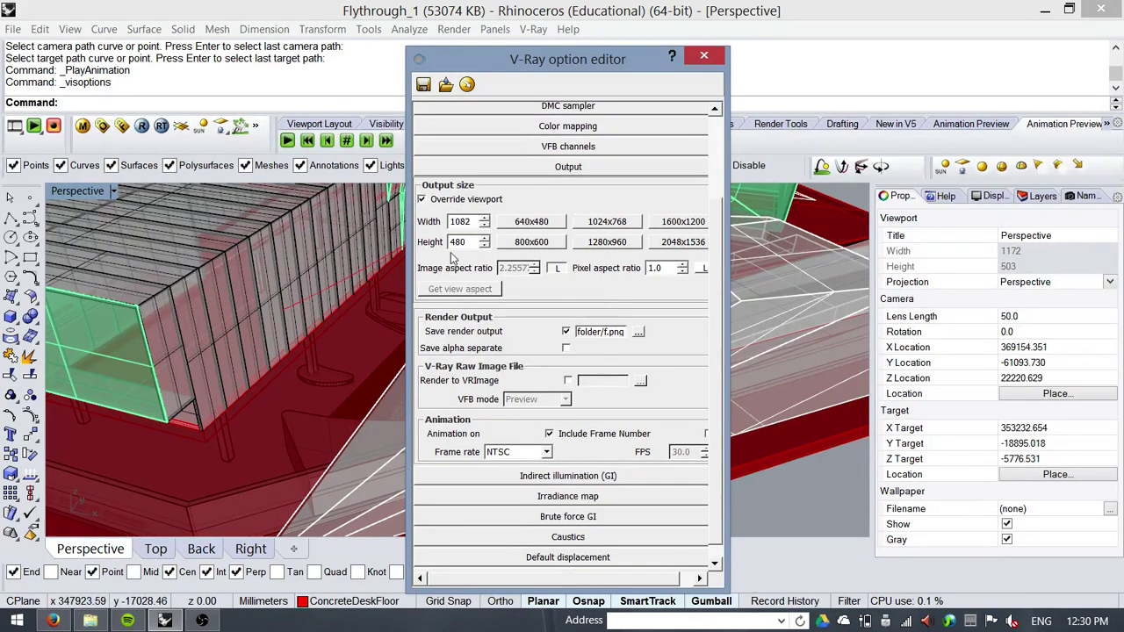
pyautogui.click(594, 167)
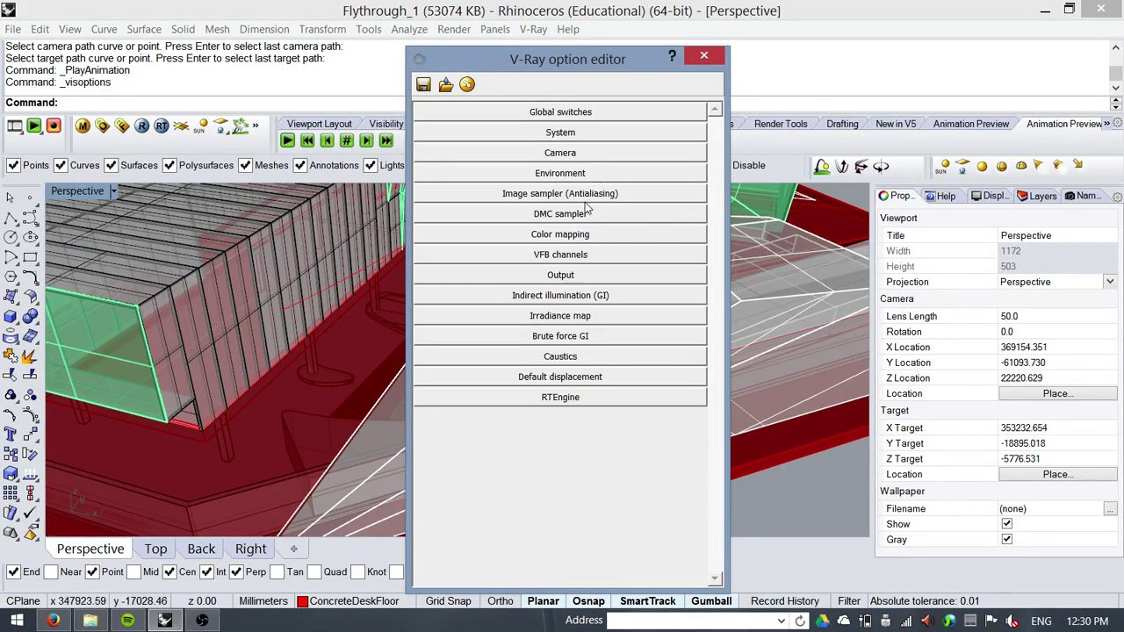
pyautogui.click(578, 296)
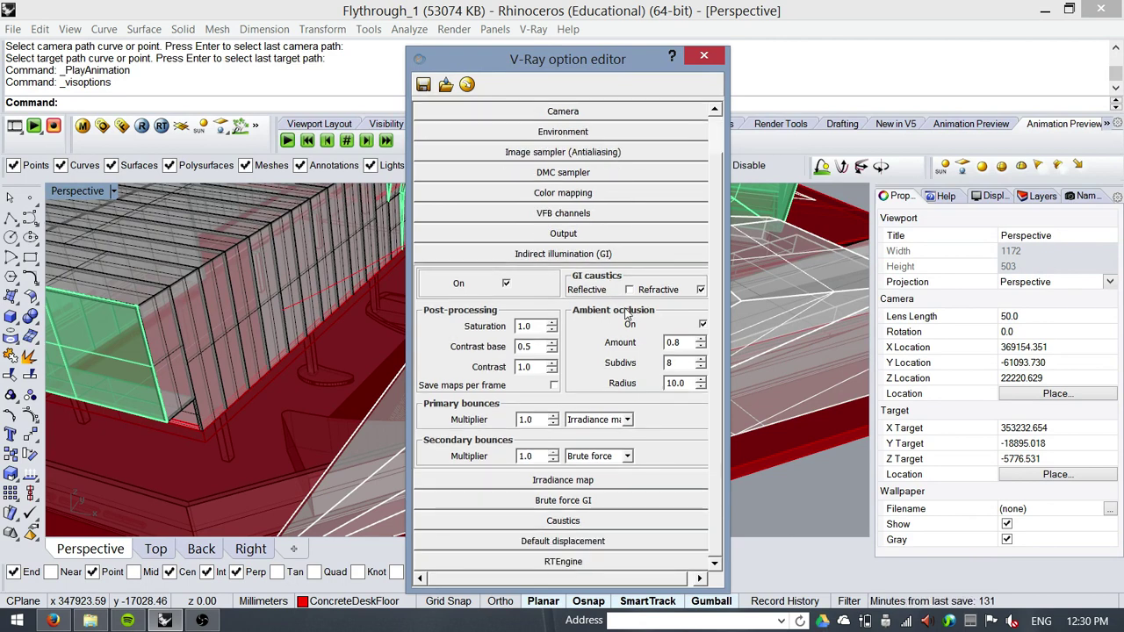
pyautogui.click(587, 254)
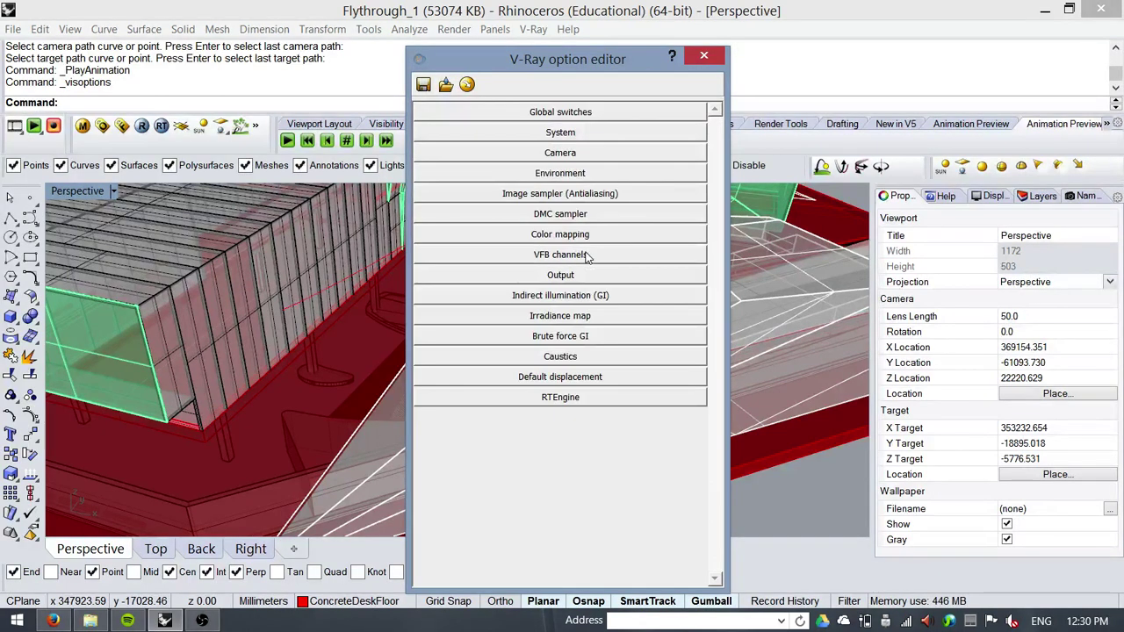
# Examine the V-Ray Irradiance map settings, including the map mode choices and the auto save options on render end
pyautogui.click(567, 318)
pyautogui.scroll(-3, 597, 316)
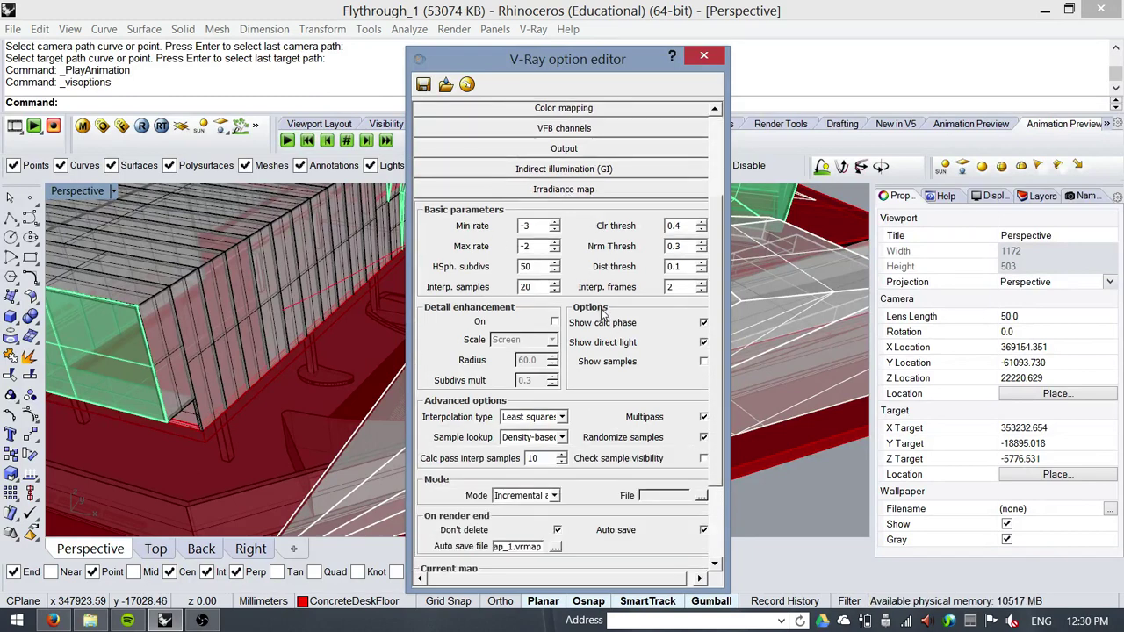
pyautogui.scroll(-3, 625, 343)
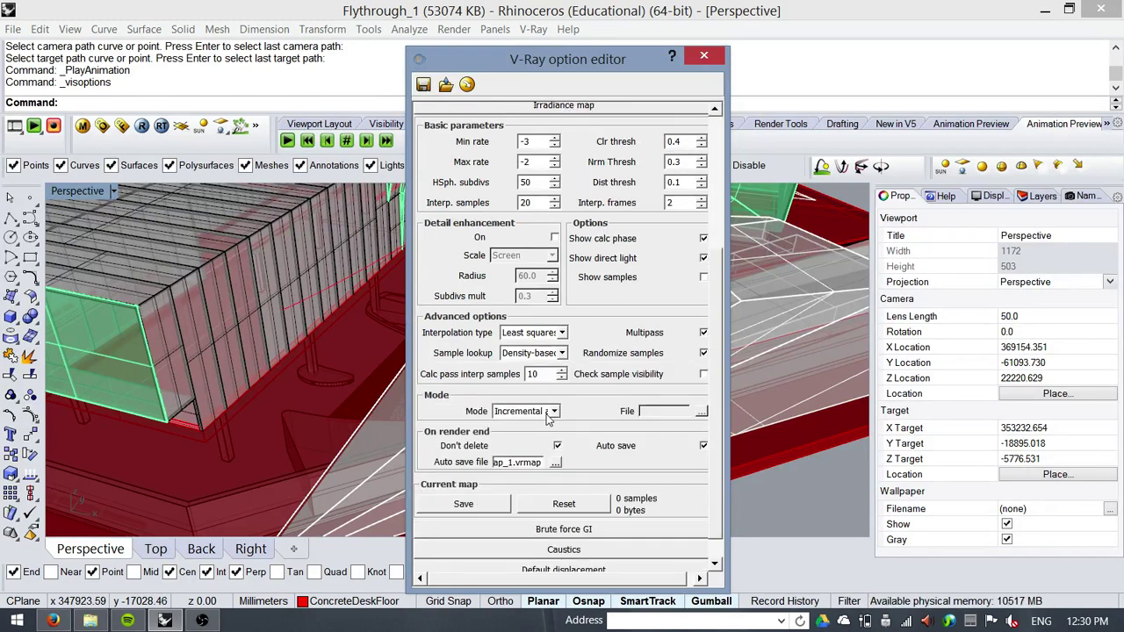
pyautogui.click(553, 410)
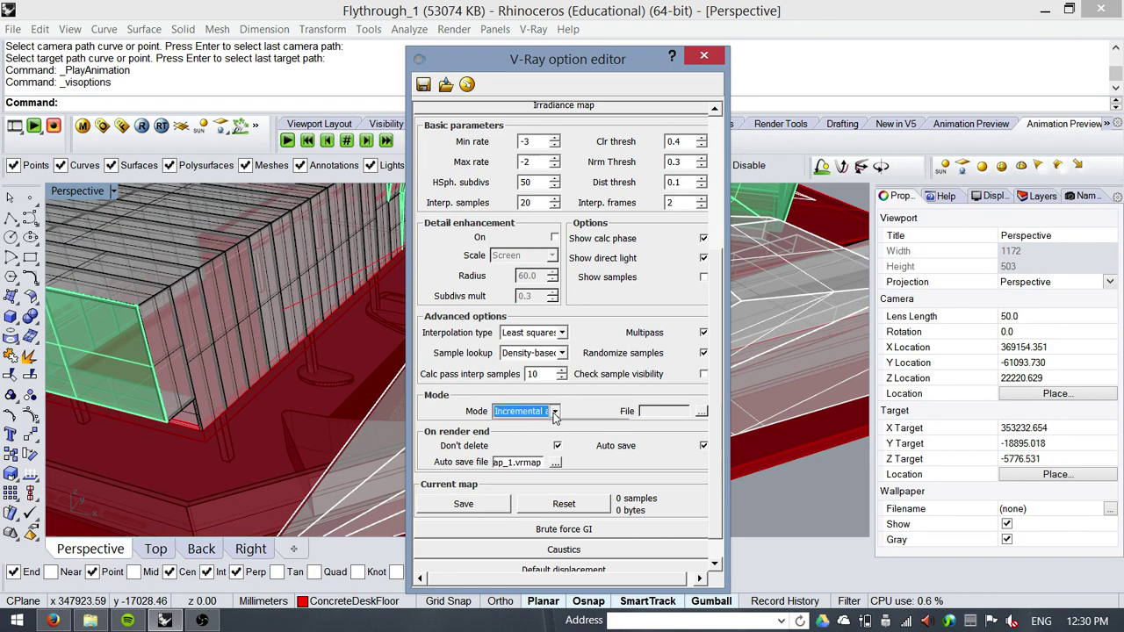
pyautogui.click(538, 437)
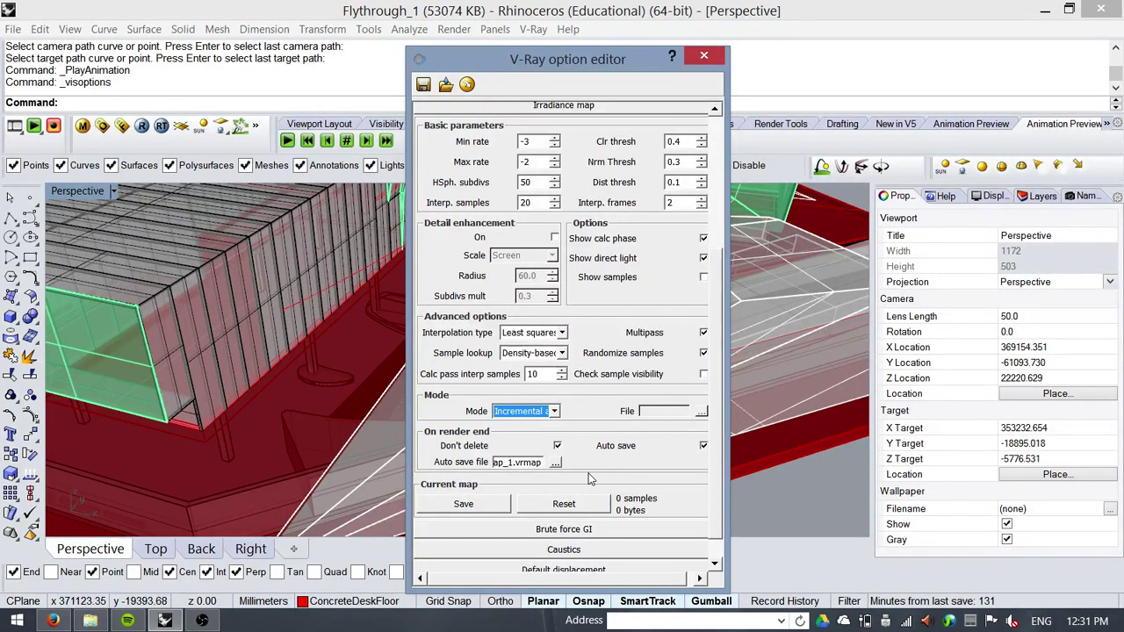
pyautogui.scroll(1, 582, 148)
pyautogui.click(580, 148)
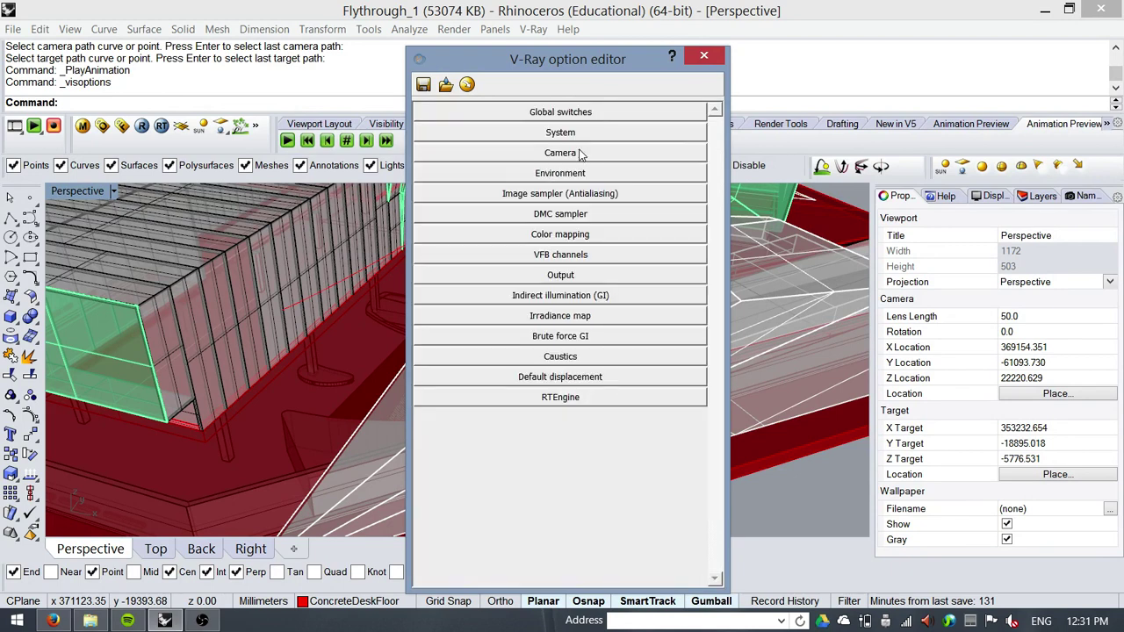
# Examine the V-Ray Brute force GI, Caustics, Default displacement and RTEngine settings, and close the option editor
pyautogui.click(570, 337)
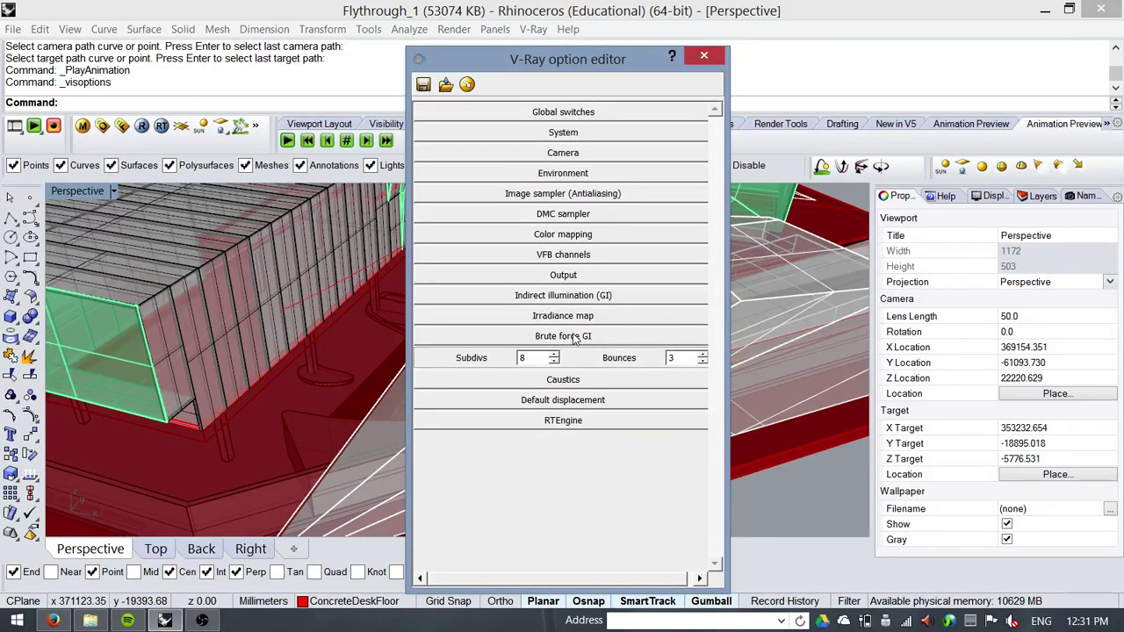
pyautogui.click(574, 337)
pyautogui.click(569, 358)
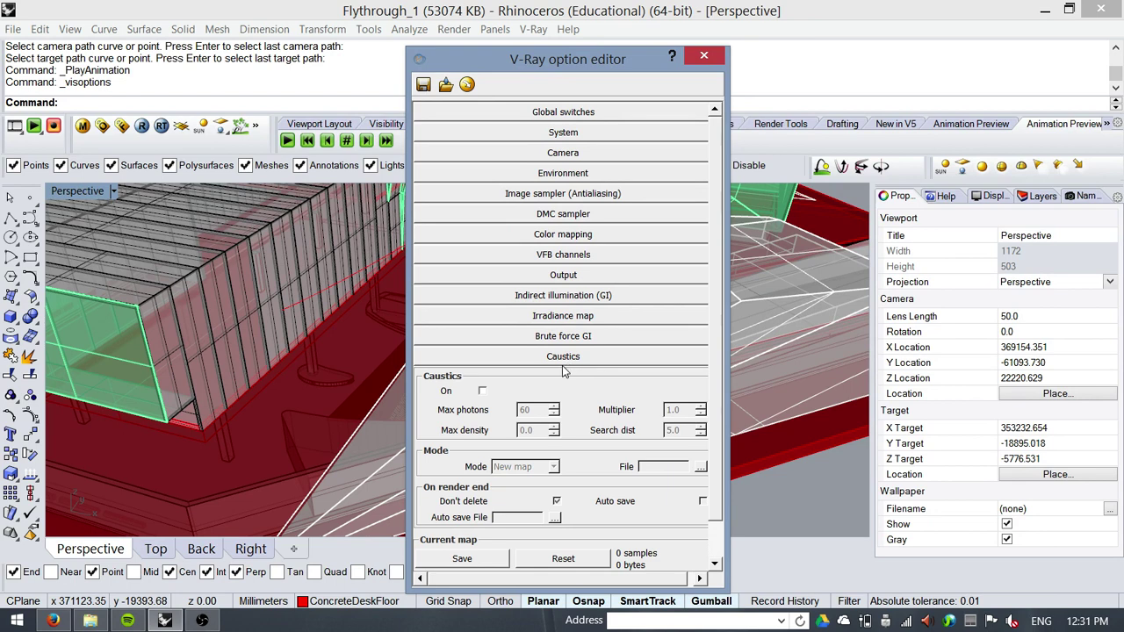
pyautogui.scroll(-1, 565, 369)
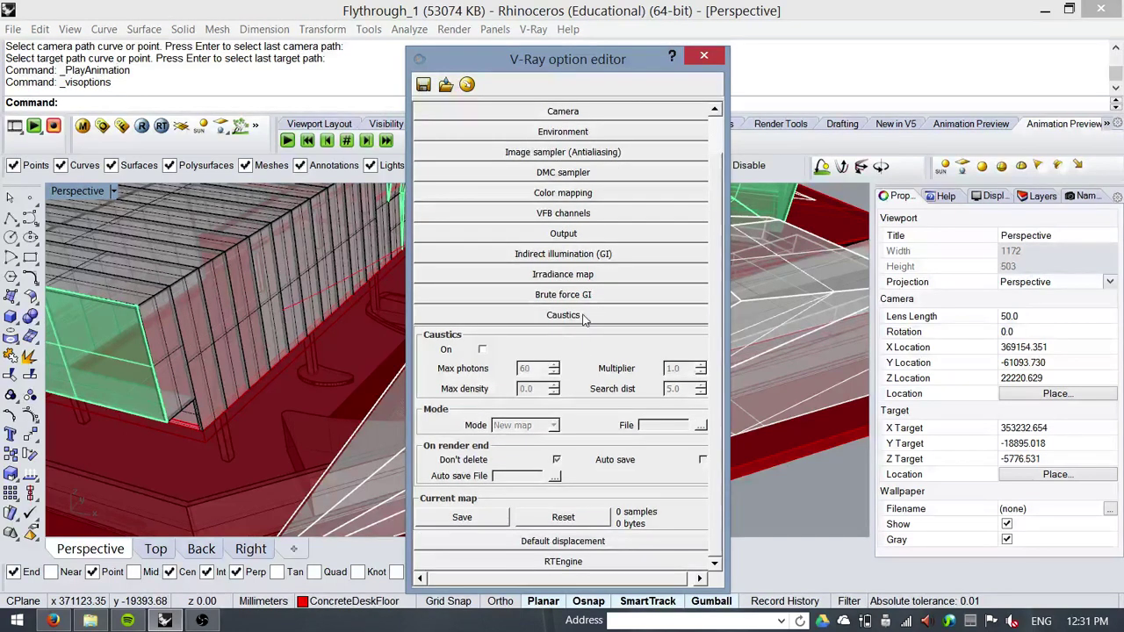
pyautogui.click(584, 318)
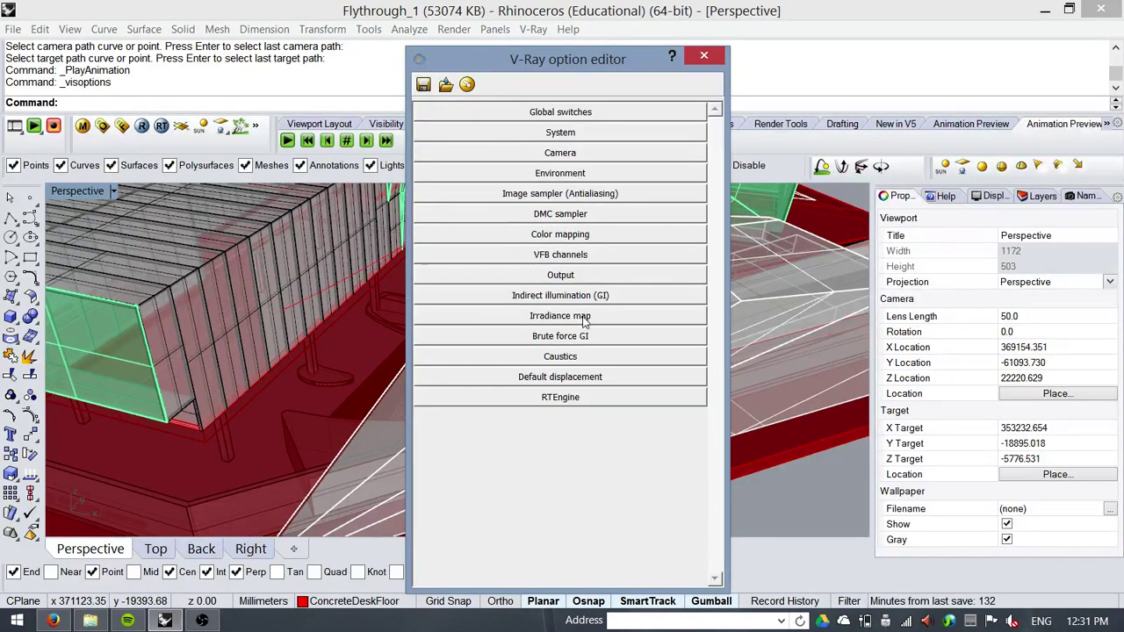
pyautogui.click(576, 378)
pyautogui.click(576, 377)
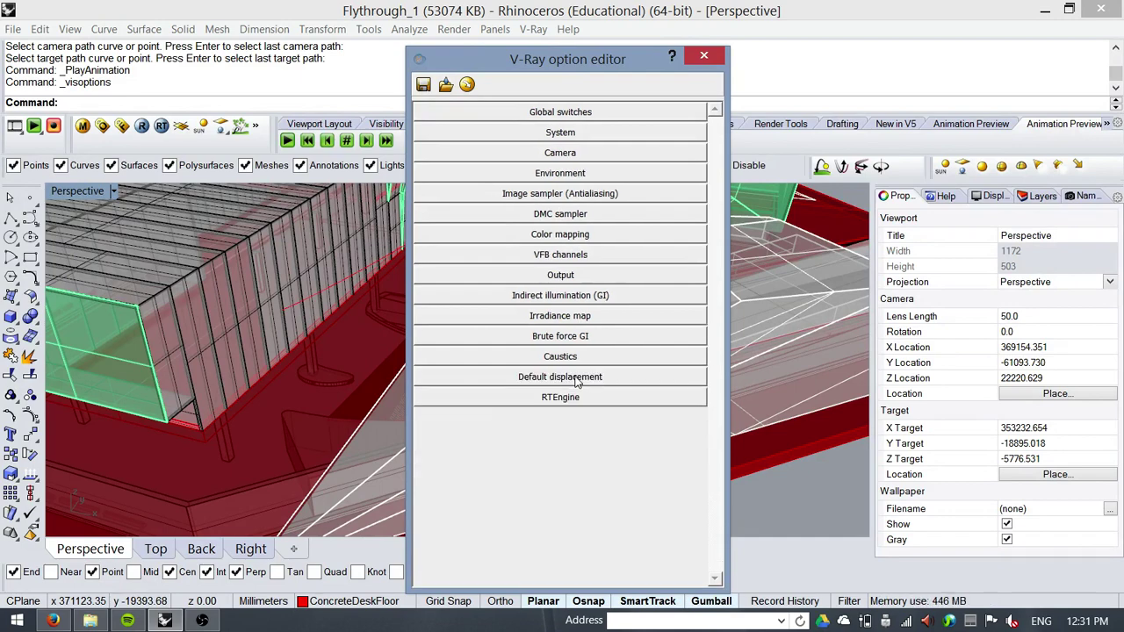
pyautogui.click(568, 398)
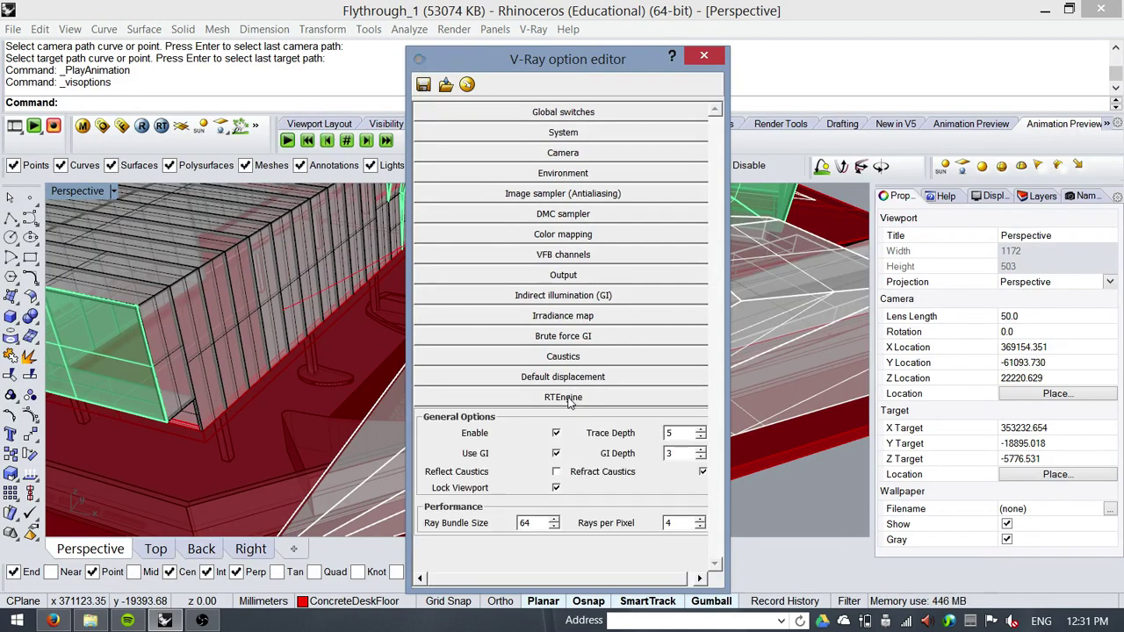
pyautogui.click(568, 397)
pyautogui.click(704, 56)
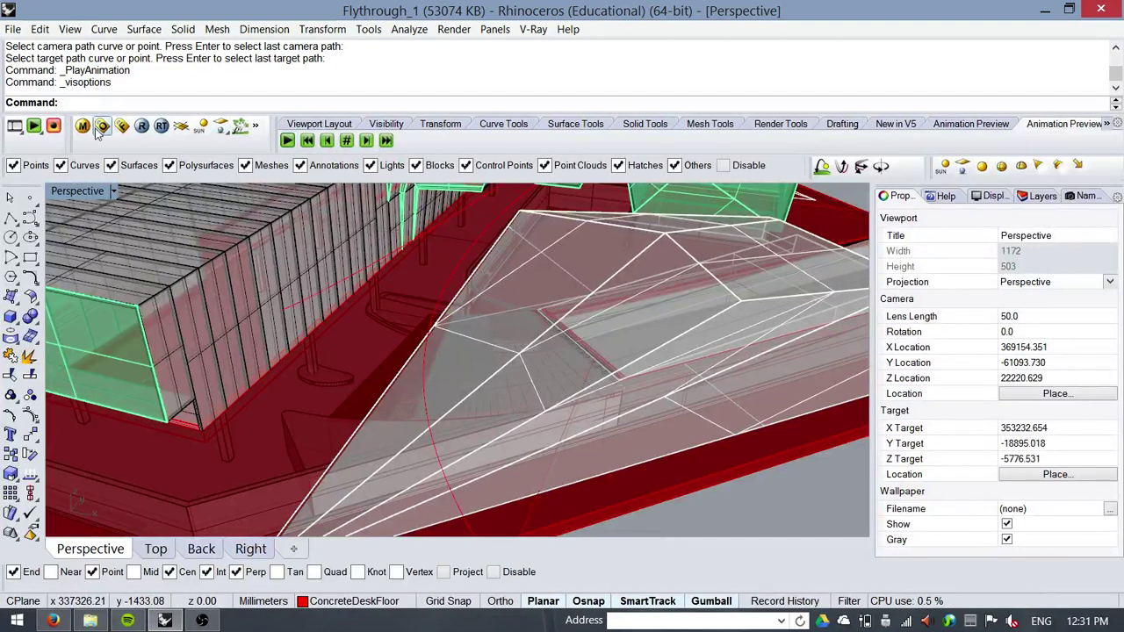
# Review the target folder option of the Record Animation command without starting the recording
pyautogui.click(53, 126)
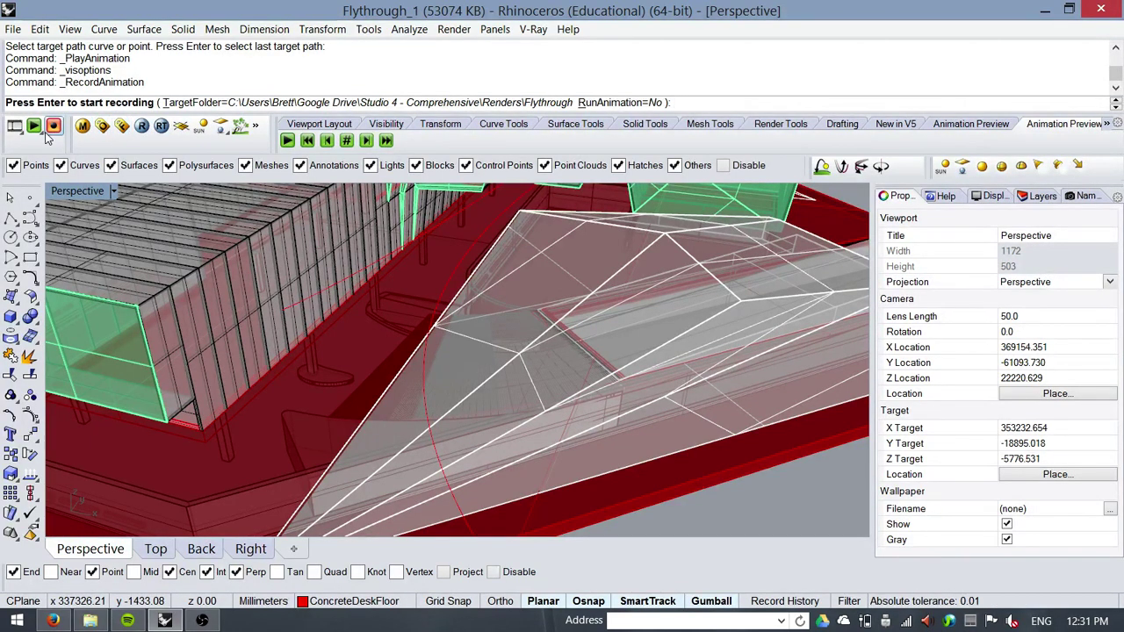
pyautogui.click(376, 103)
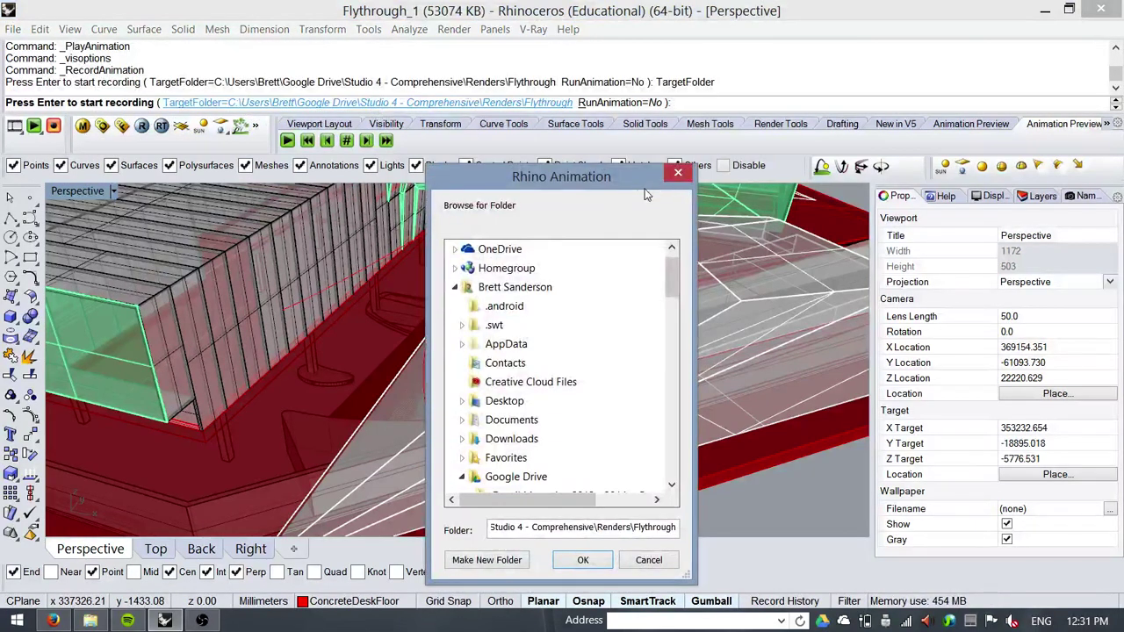
pyautogui.click(677, 174)
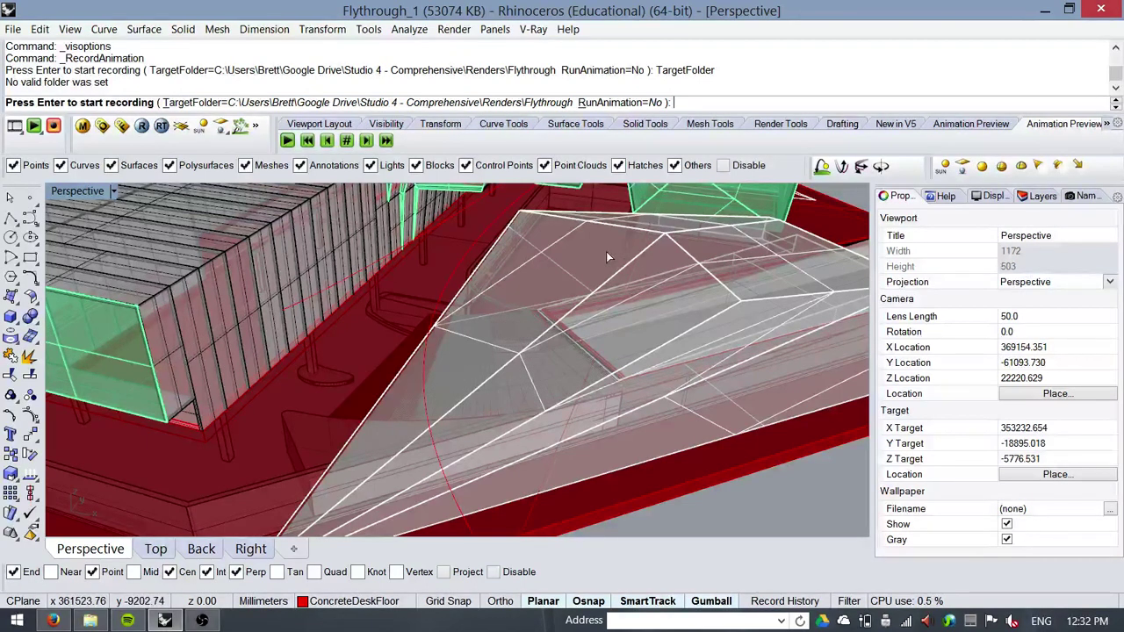
pyautogui.press('Escape')
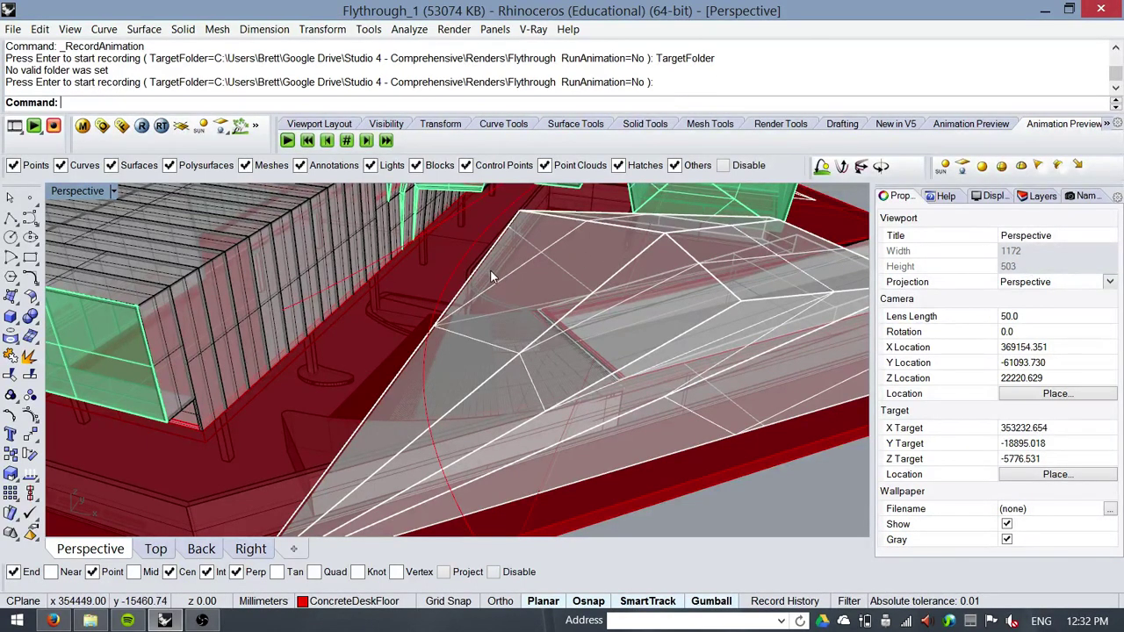
# Switch to File Explorer and look through the rendered animation frames in Studio 4 - Comprehensive > Renders > Flythrough > Images
pyautogui.click(89, 621)
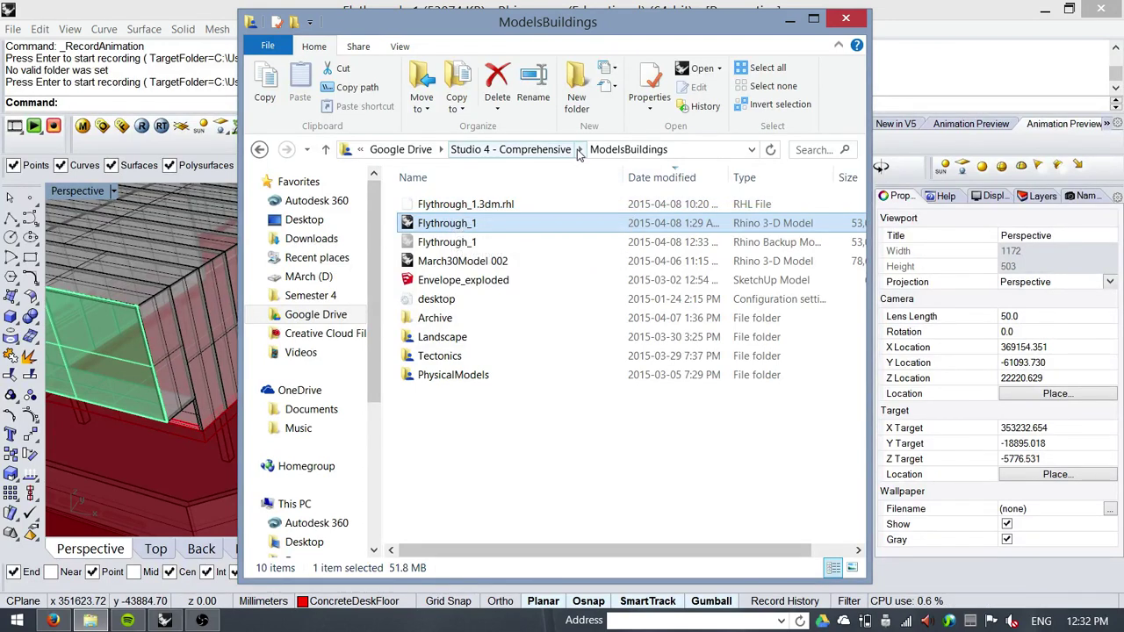
pyautogui.click(535, 151)
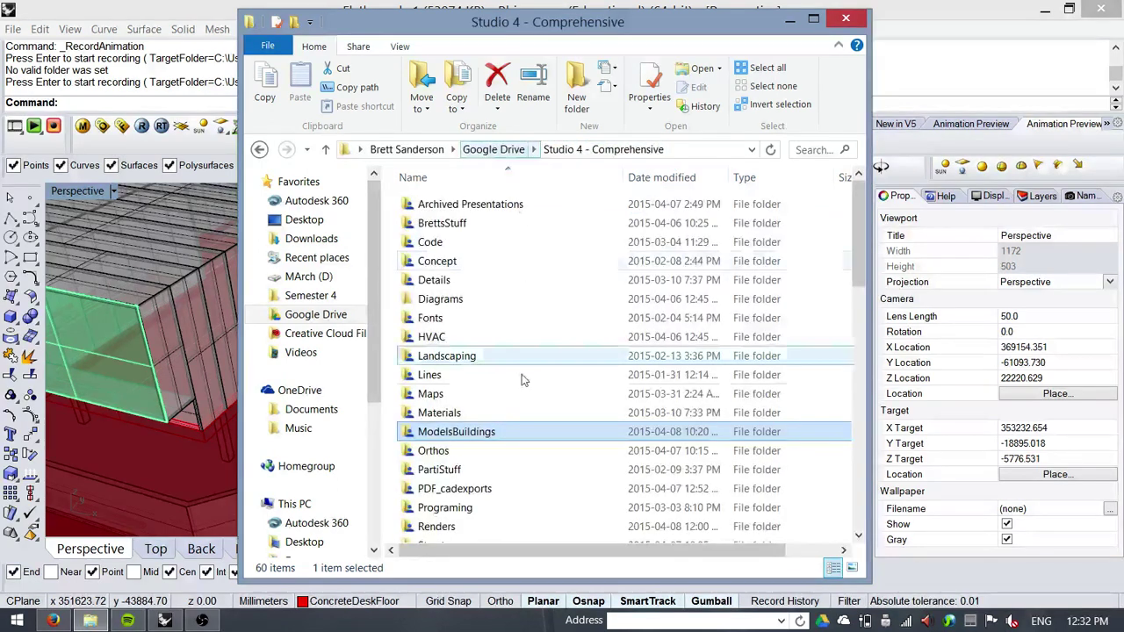
pyautogui.scroll(-2, 443, 426)
pyautogui.doubleClick(441, 426)
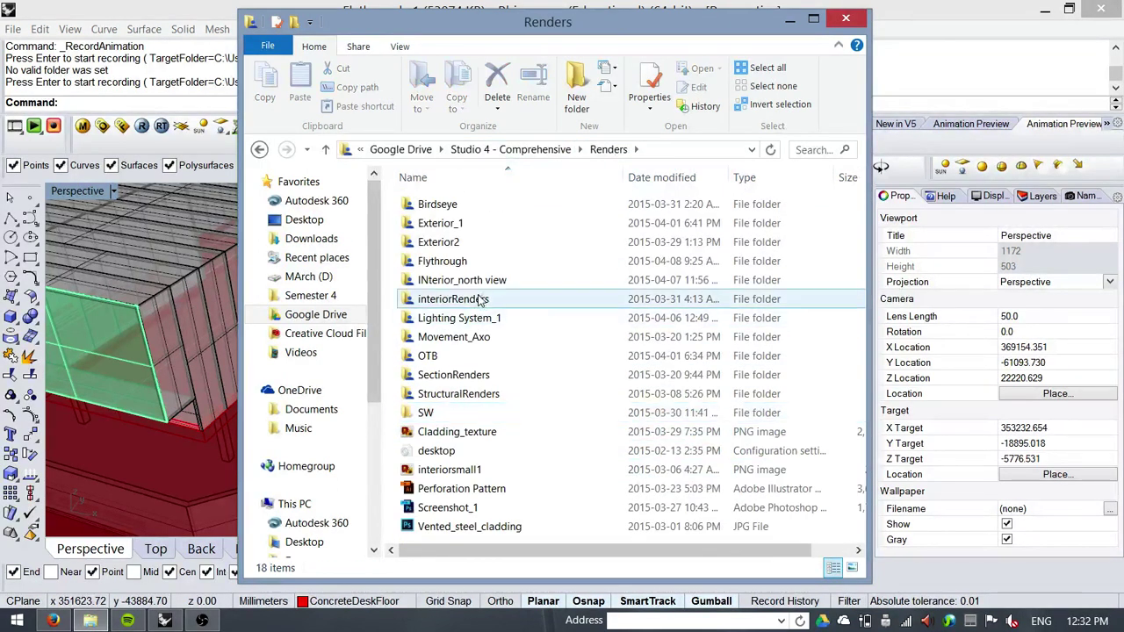
pyautogui.doubleClick(444, 261)
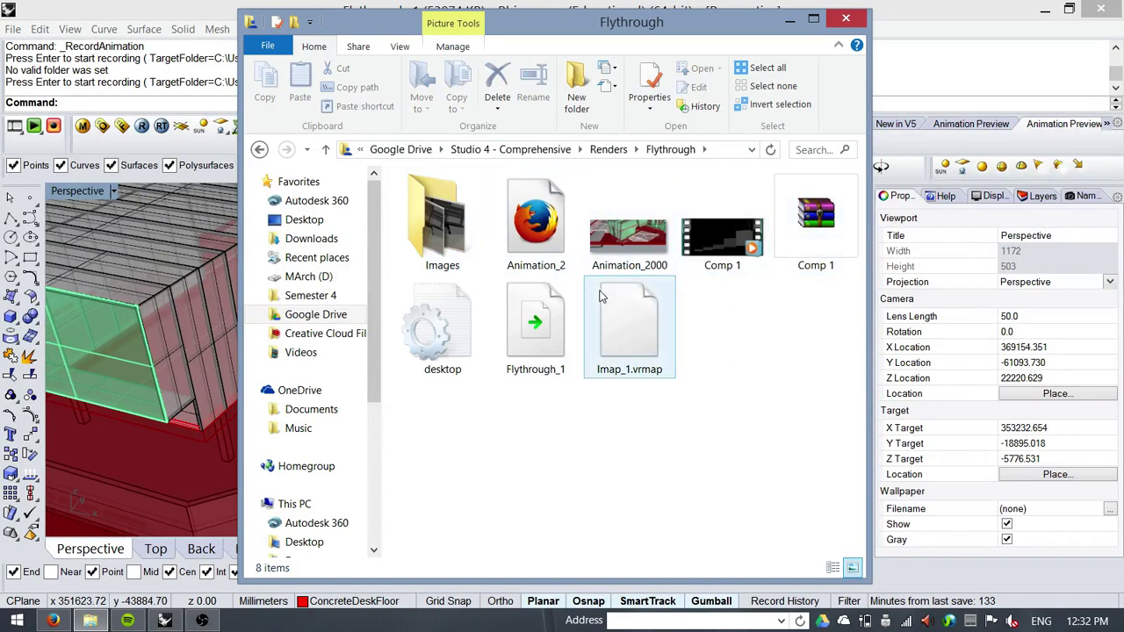
pyautogui.doubleClick(443, 230)
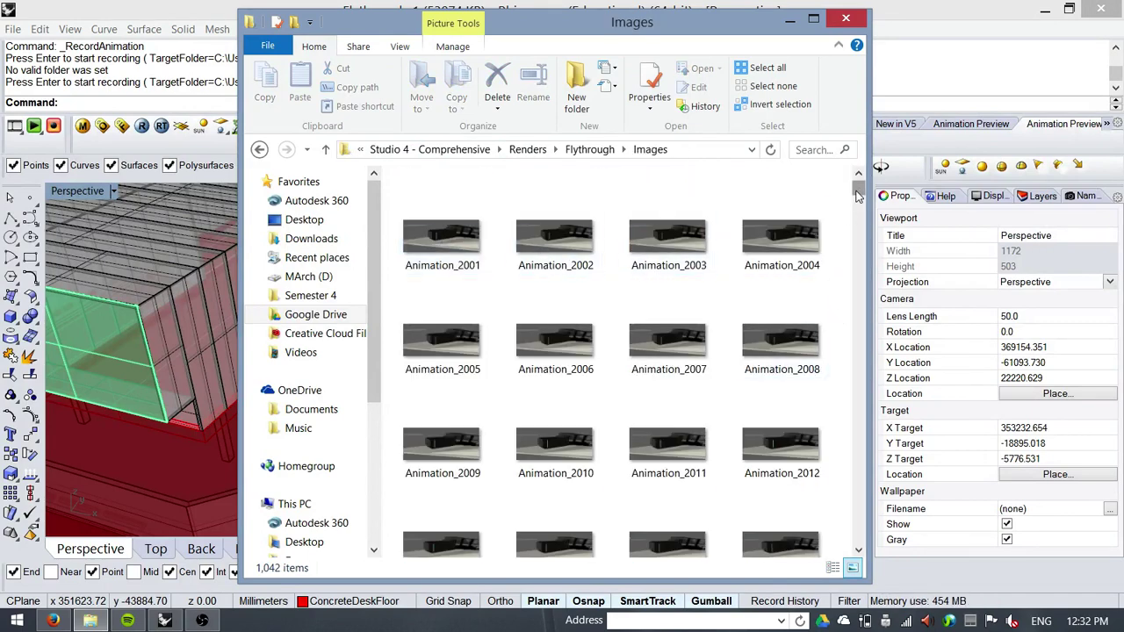
pyautogui.moveTo(861, 194); pyautogui.dragTo(859, 551)
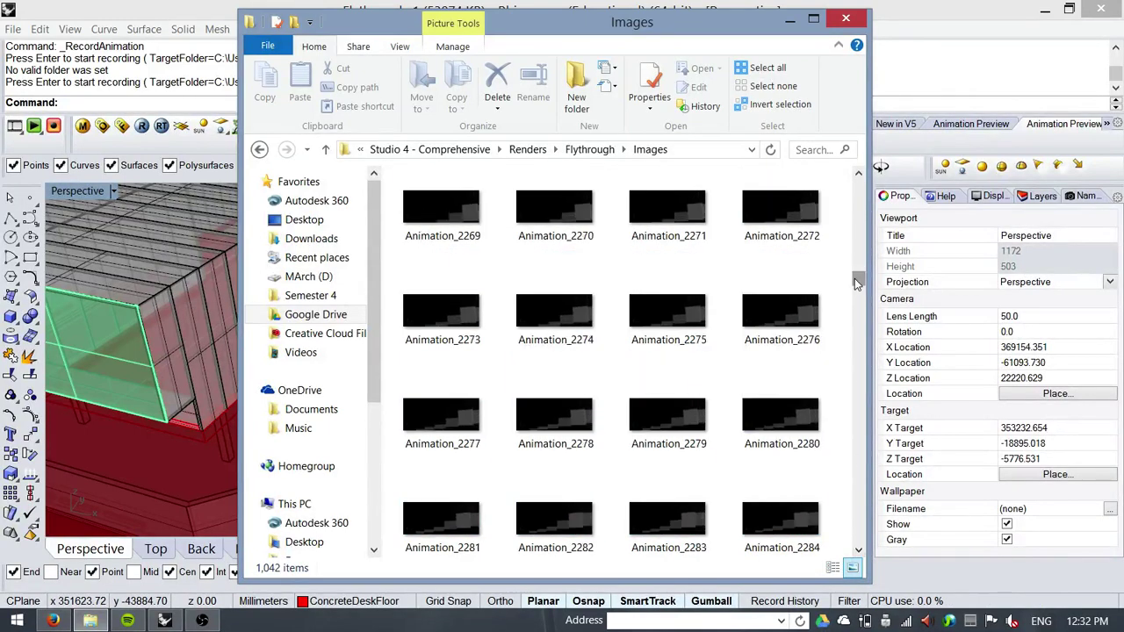
pyautogui.moveTo(859, 283); pyautogui.dragTo(862, 185)
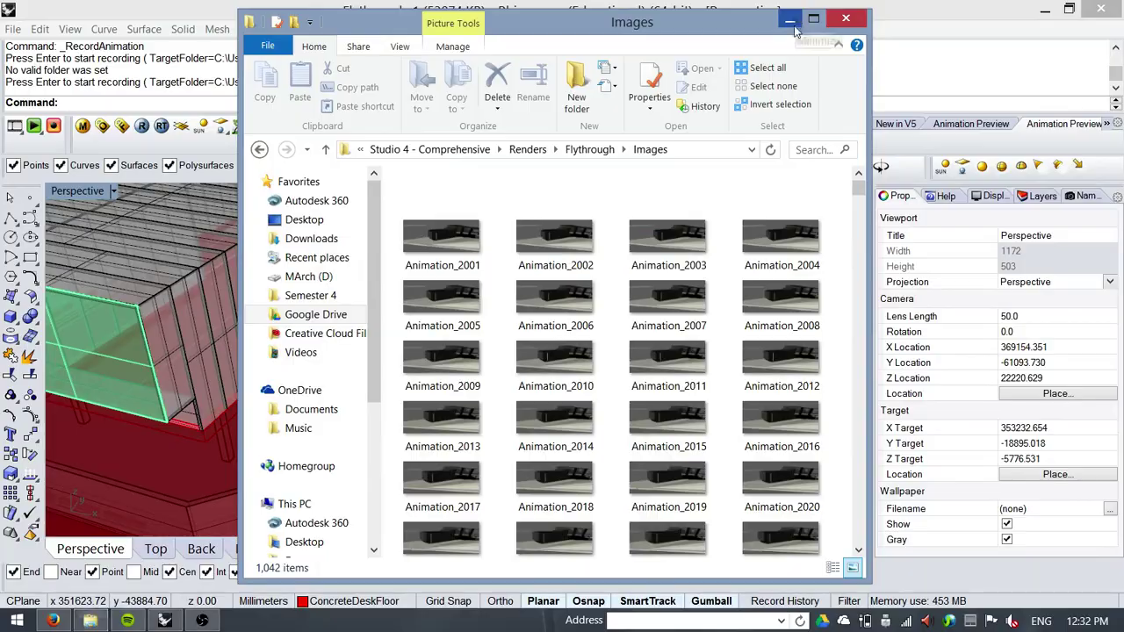
# Launch Adobe After Effects CC 2014
pyautogui.press('super')
pyautogui.click(949, 143)
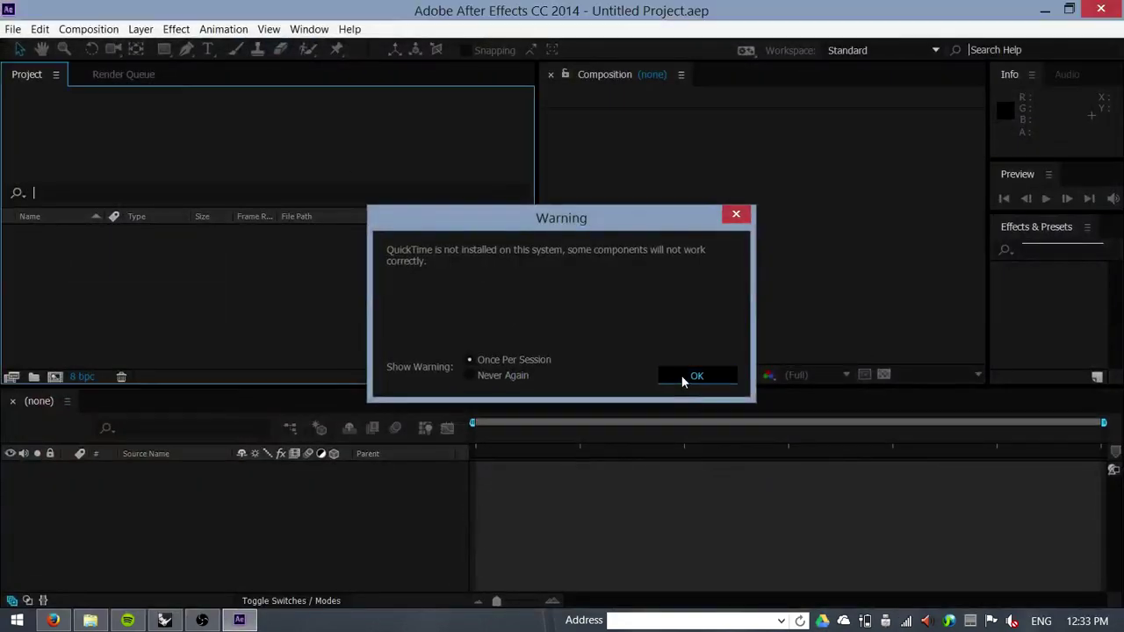
# Dismiss the QuickTime warning and close the welcome screen
pyautogui.click(683, 375)
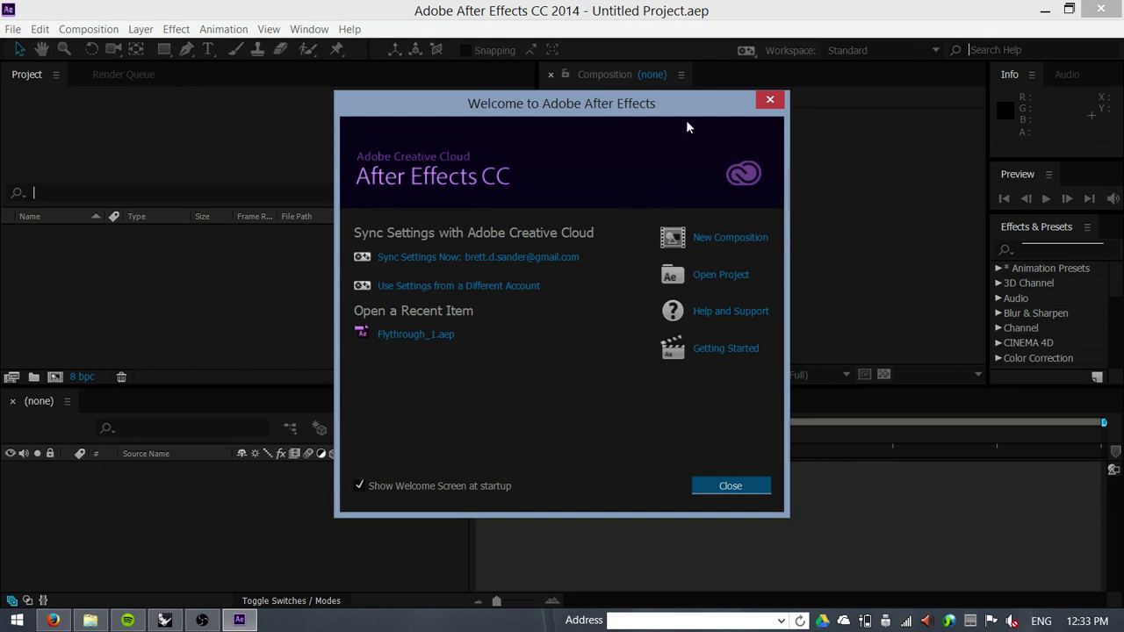
pyautogui.moveTo(700, 110); pyautogui.dragTo(903, 84)
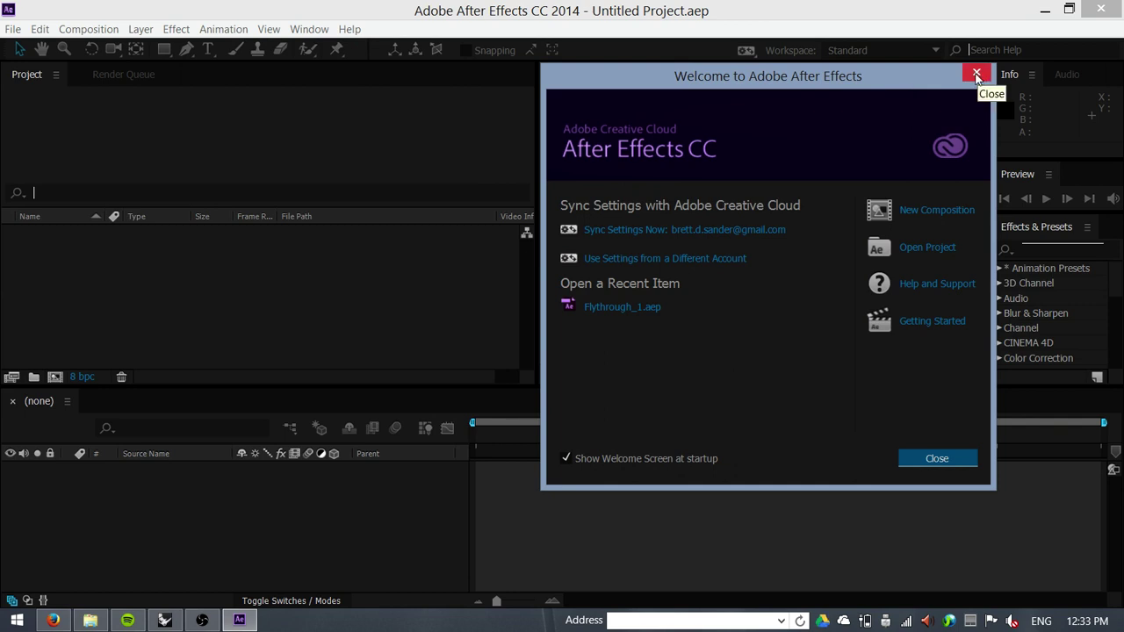
pyautogui.click(938, 458)
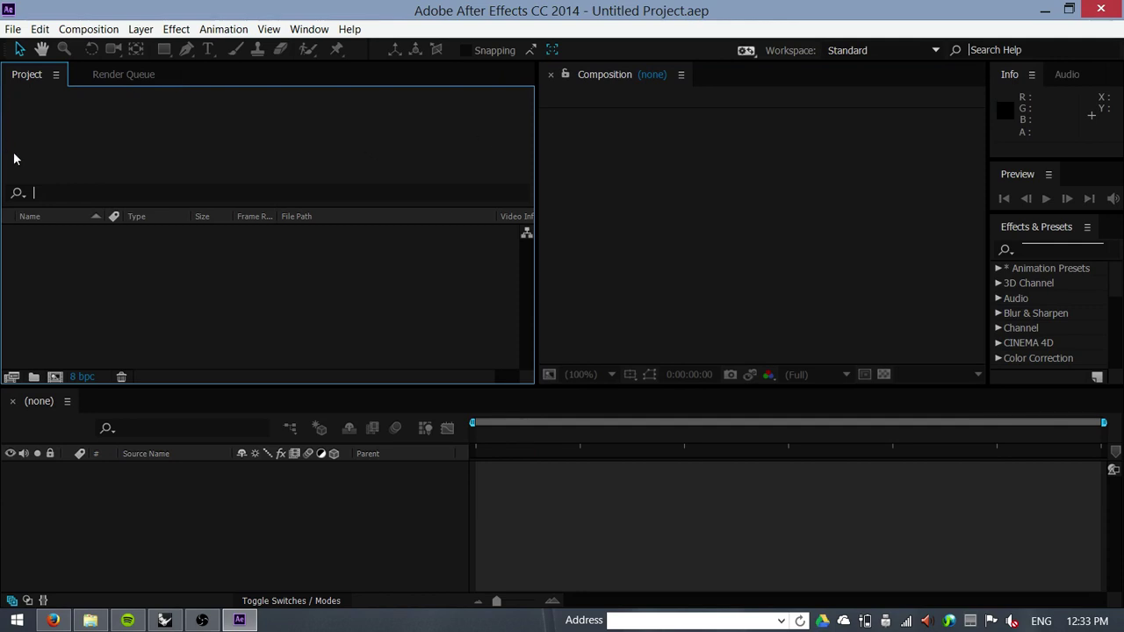
# Import the rendered frames as a JPEG sequence starting from Animation_2001 in the Flythrough > Images folder
pyautogui.click(14, 30)
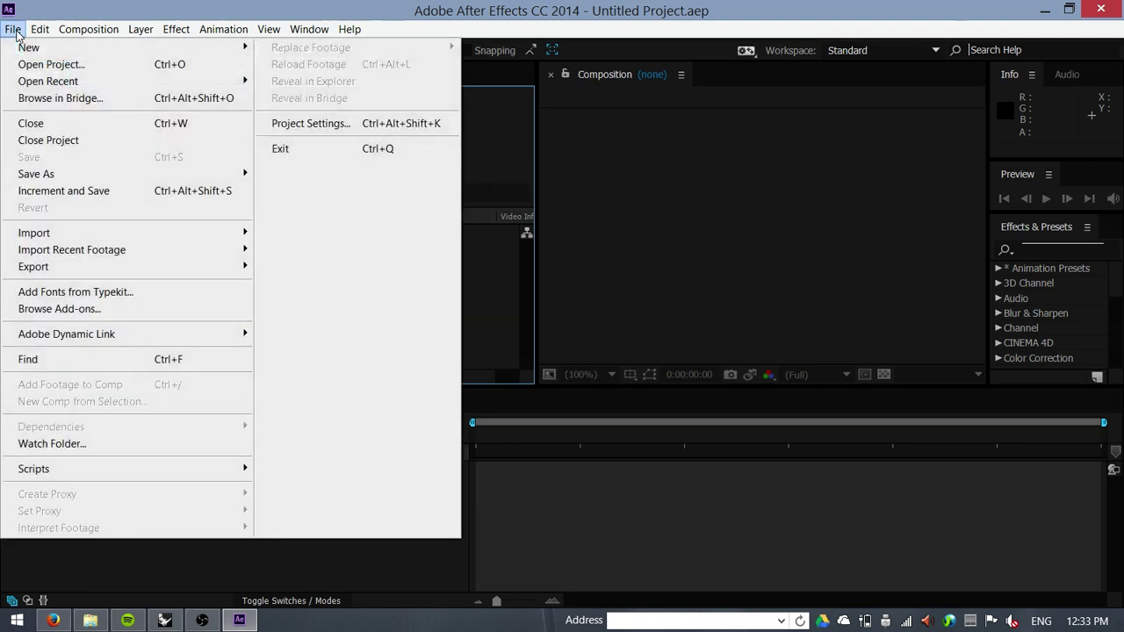
pyautogui.click(14, 29)
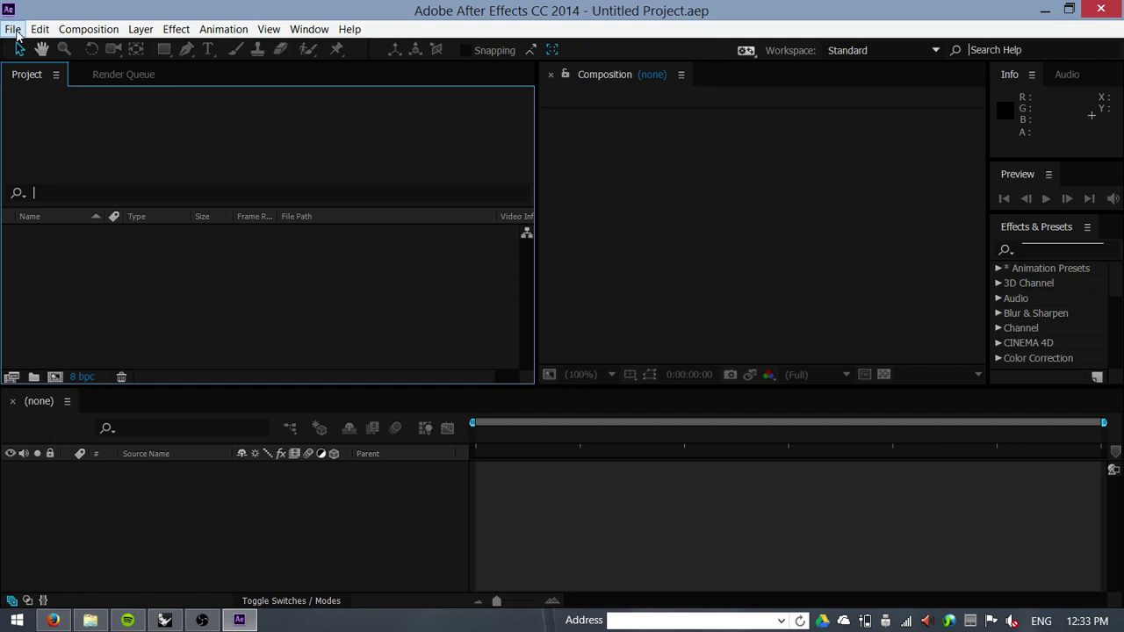
pyautogui.click(14, 29)
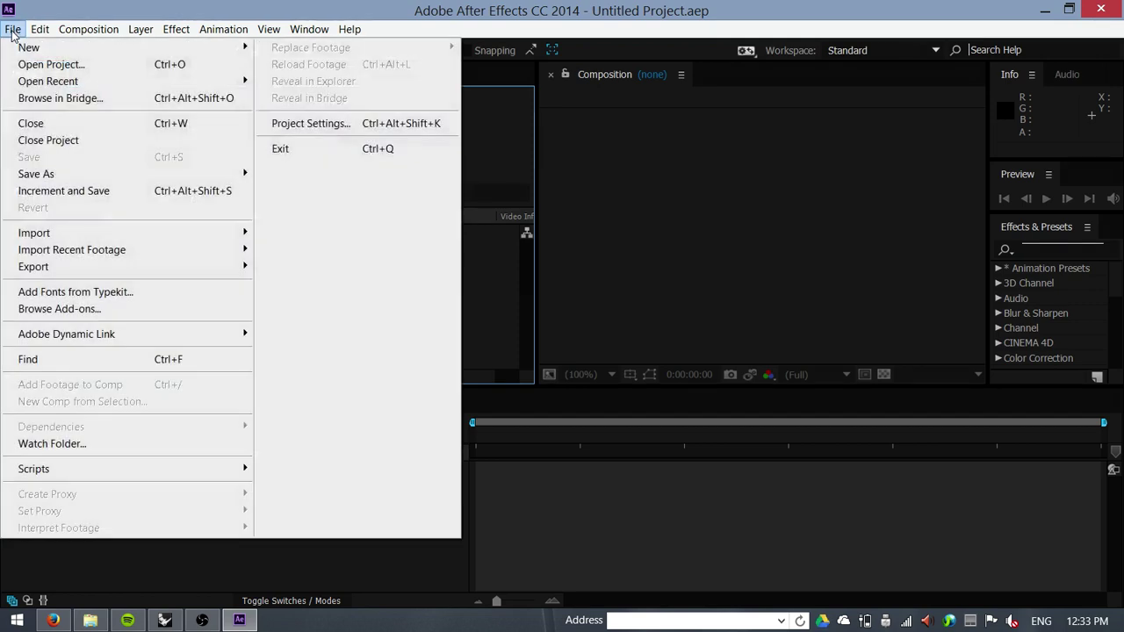
pyautogui.moveTo(108, 233)
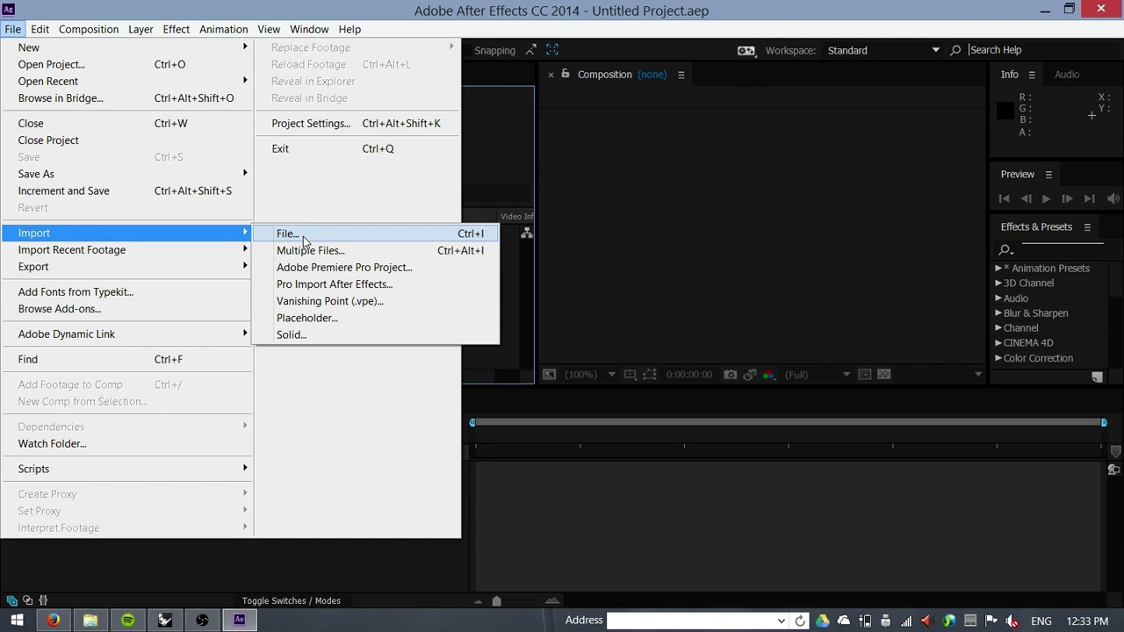
pyautogui.click(303, 236)
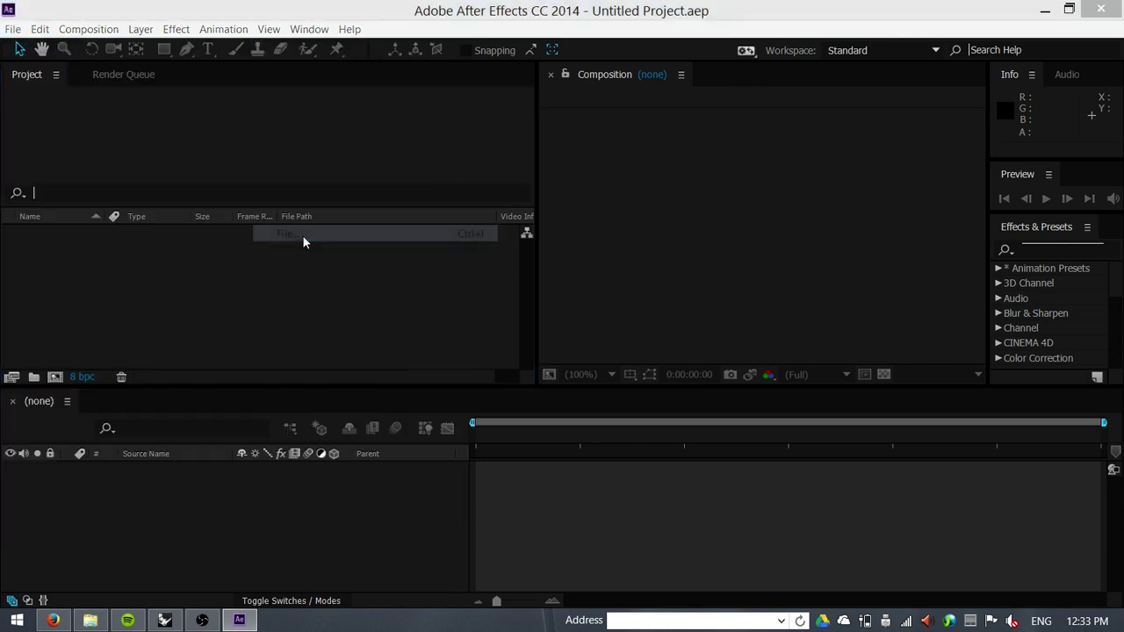
pyautogui.click(219, 204)
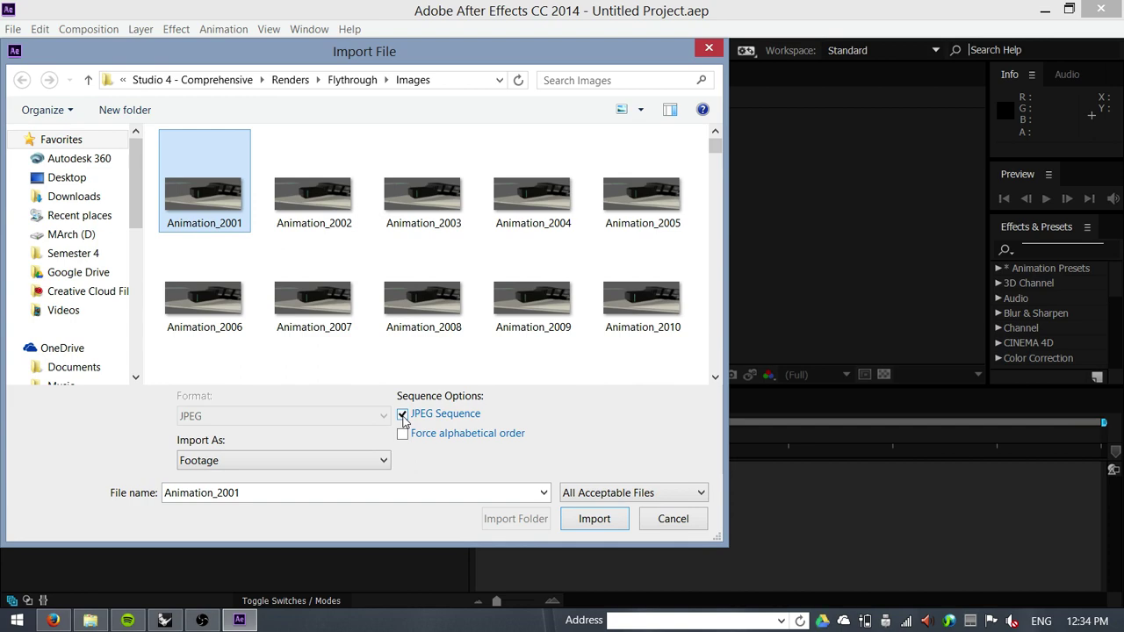
pyautogui.click(591, 519)
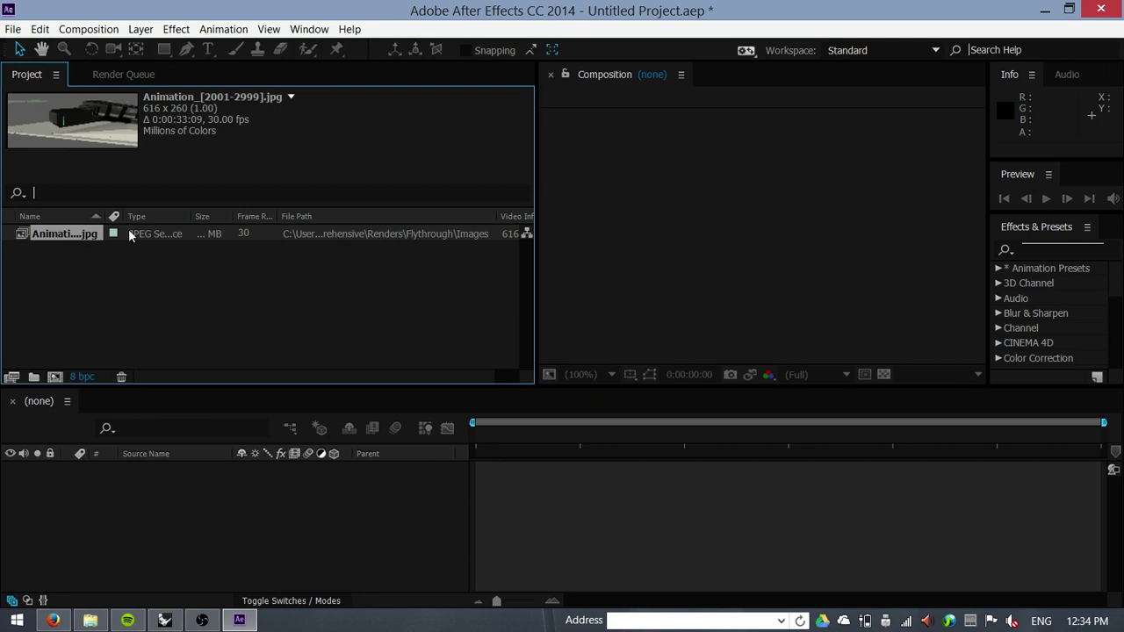
# Create a composition from the imported JPEG sequence and preview its playback, returning to the first frame
pyautogui.click(56, 375)
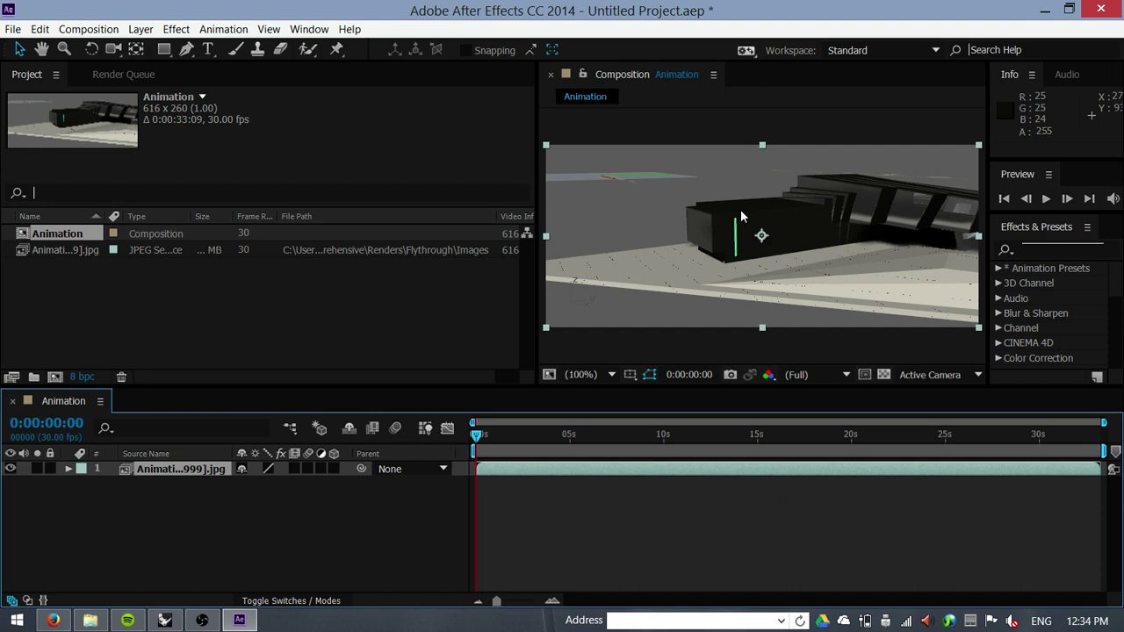
pyautogui.click(1046, 199)
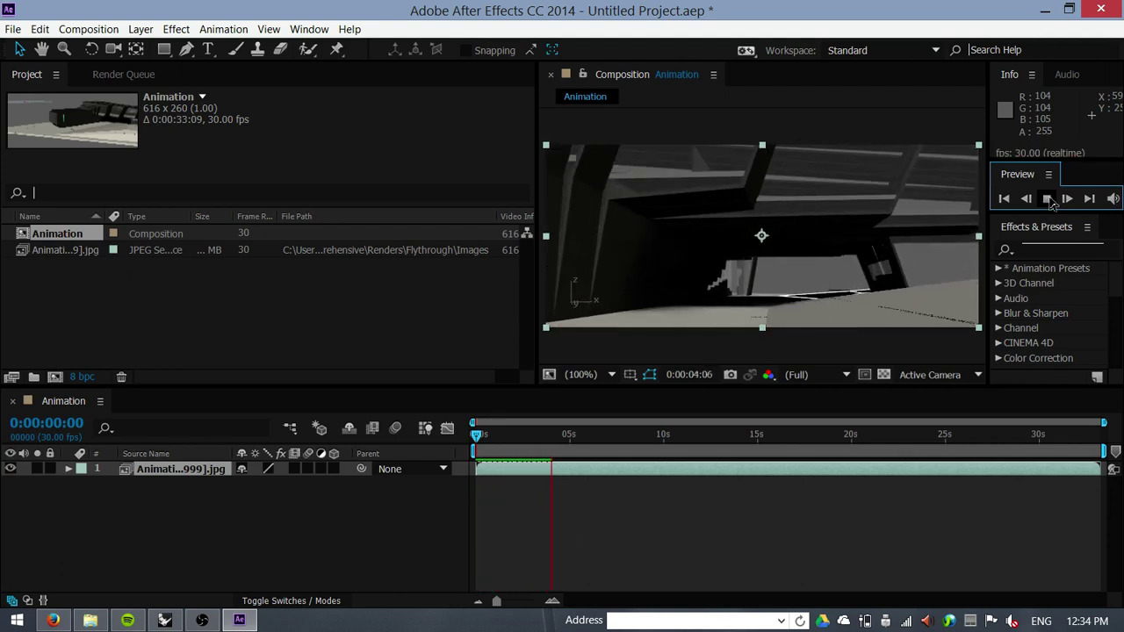
pyautogui.click(1046, 199)
pyautogui.click(1003, 199)
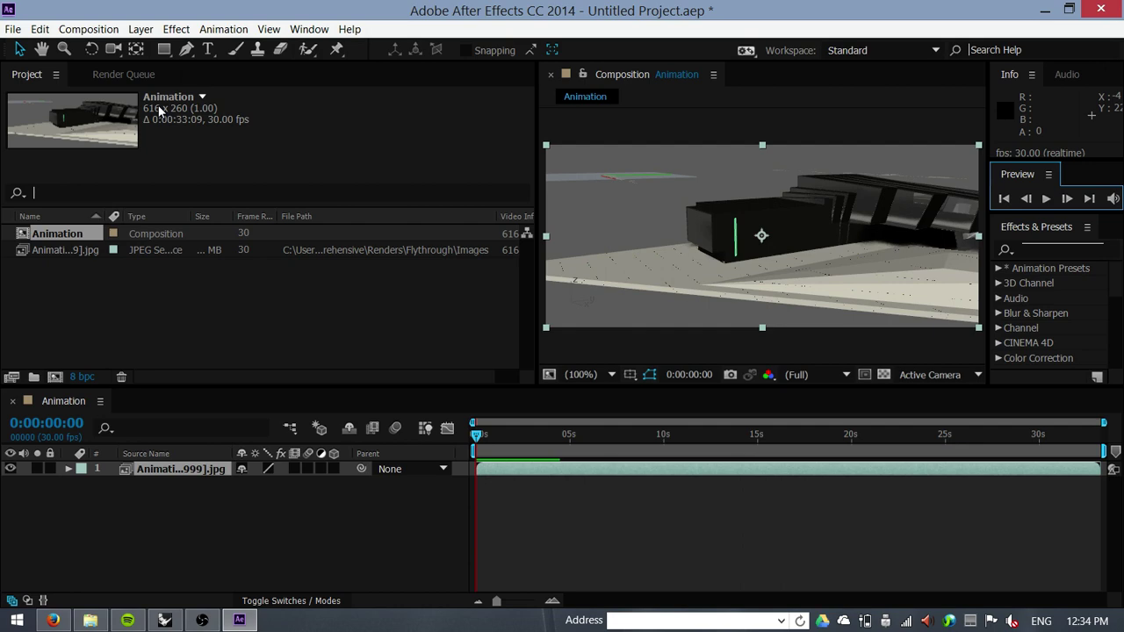
pyautogui.click(91, 33)
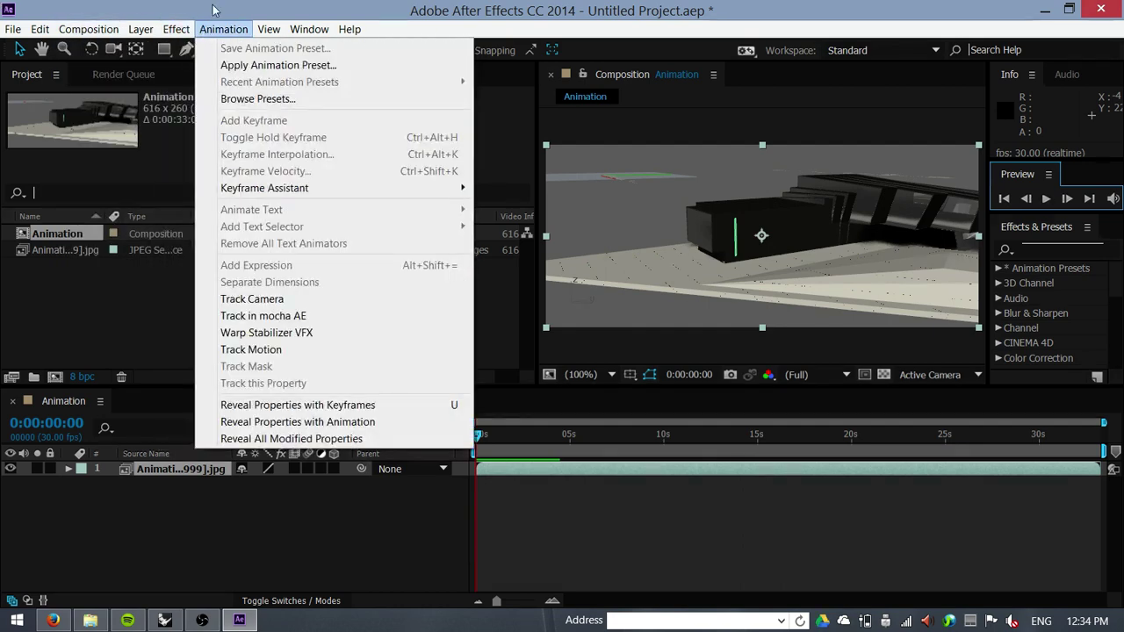
pyautogui.click(211, 17)
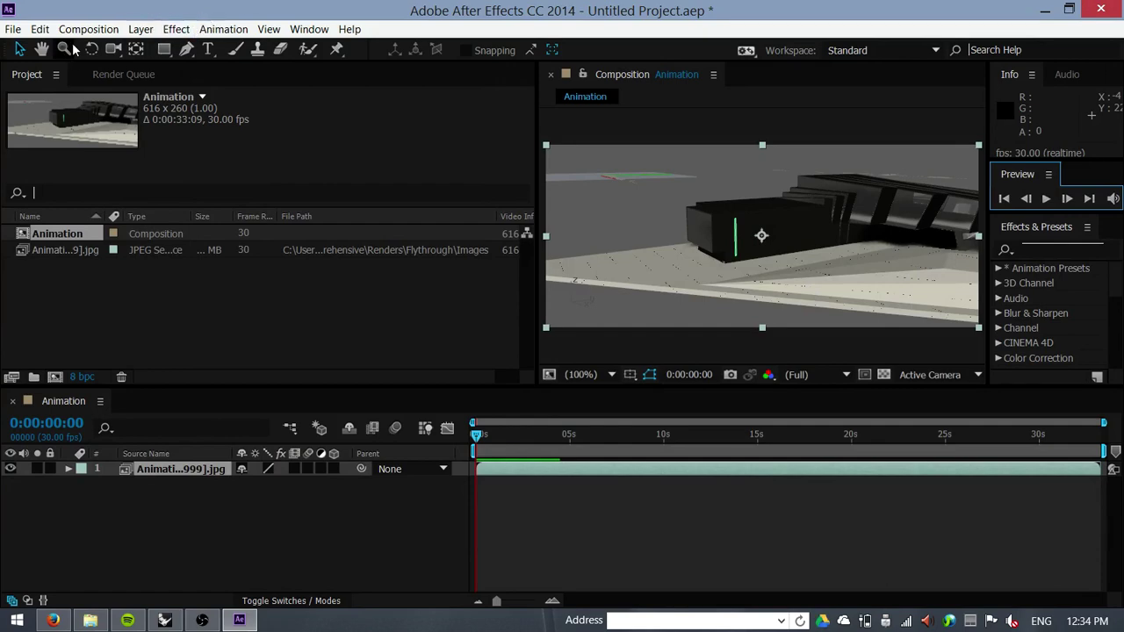
pyautogui.click(279, 28)
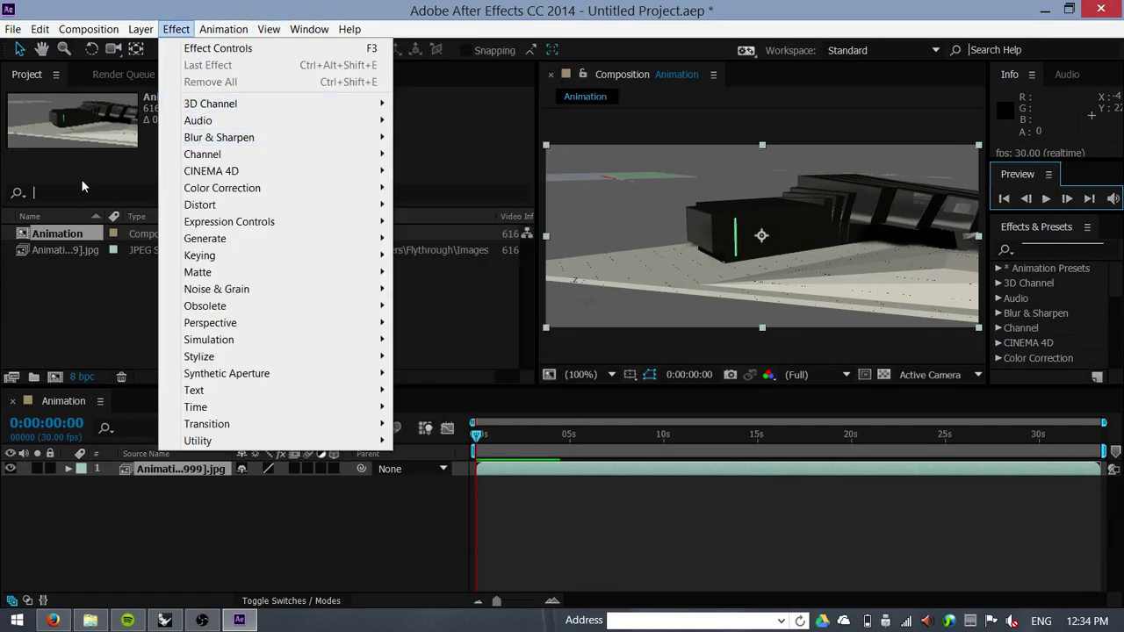
pyautogui.click(120, 156)
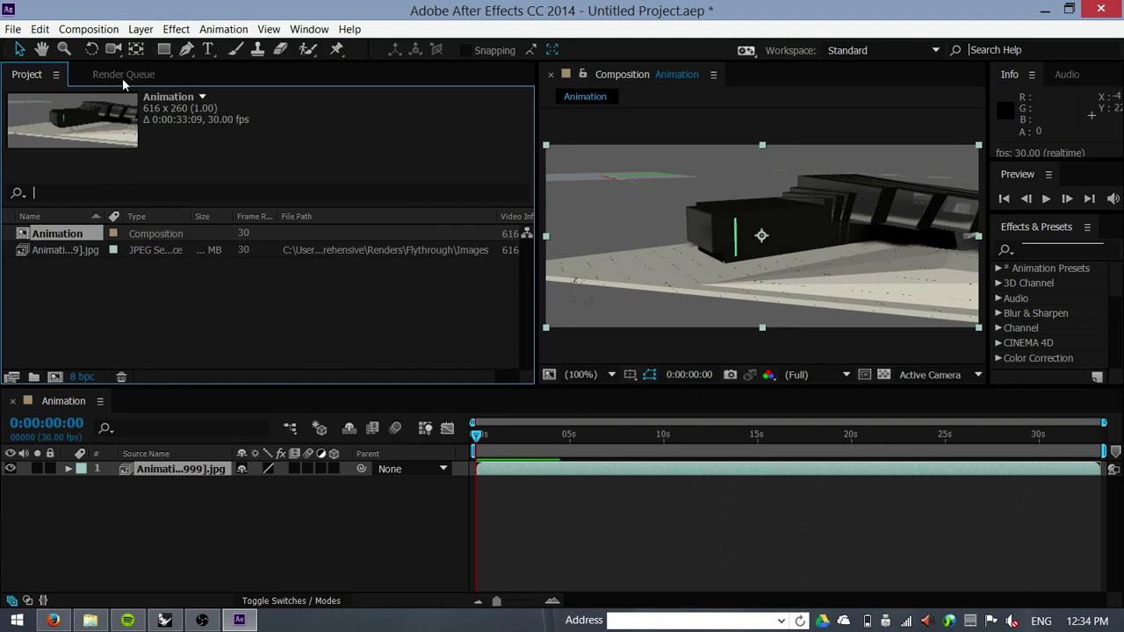
pyautogui.press('XF86MonBrightnessUp')
pyautogui.press('XF86MonBrightnessUp')
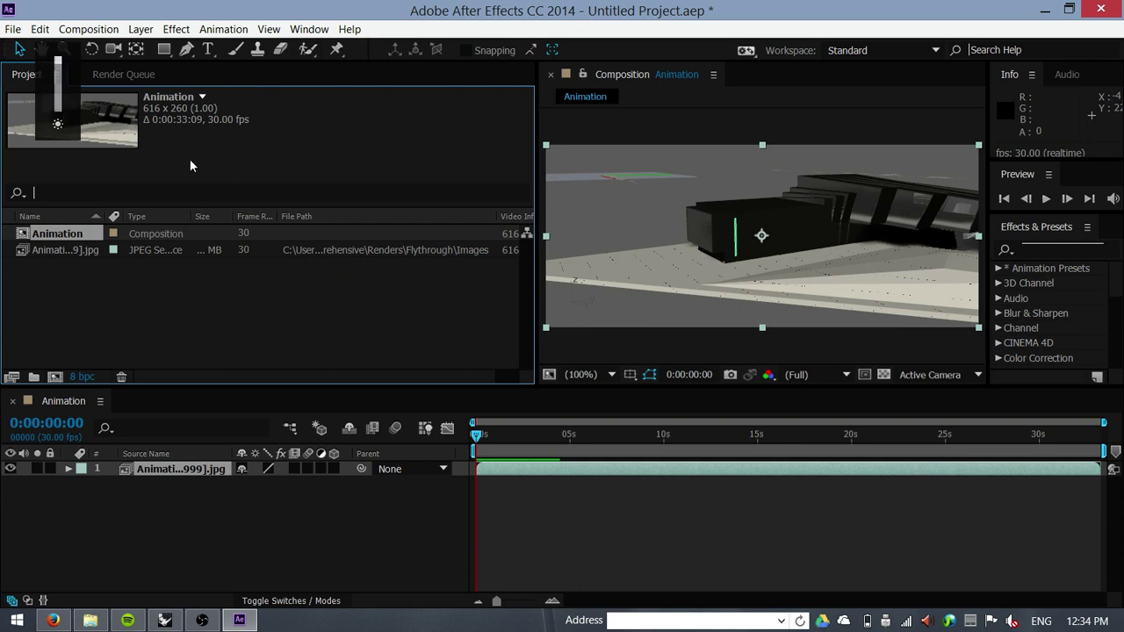
pyautogui.click(167, 295)
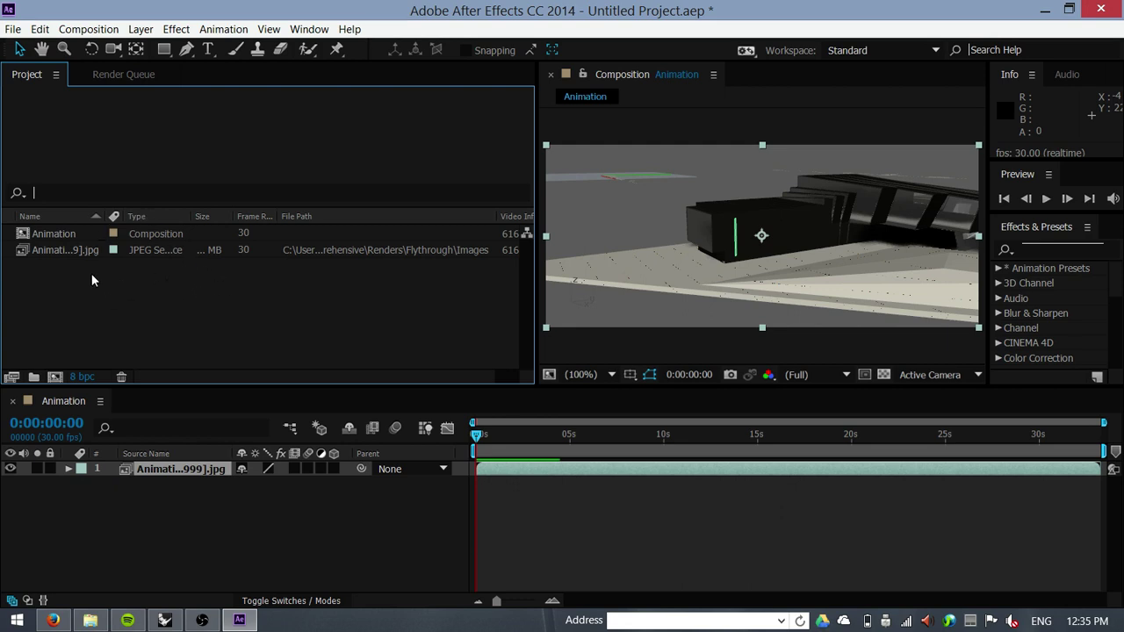
pyautogui.click(164, 474)
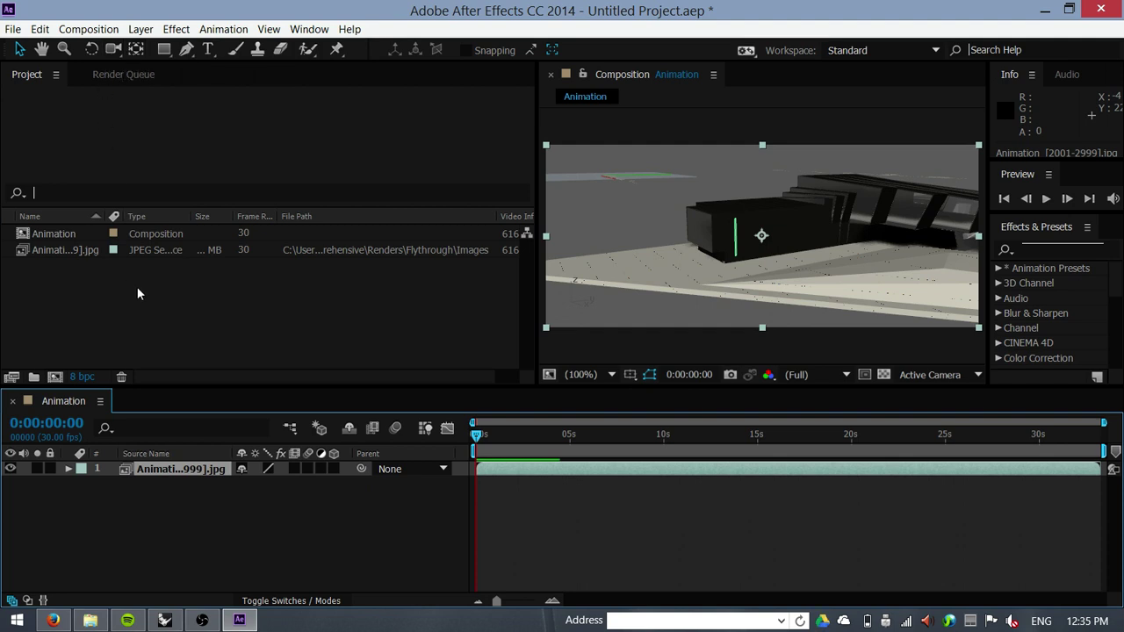
pyautogui.click(154, 310)
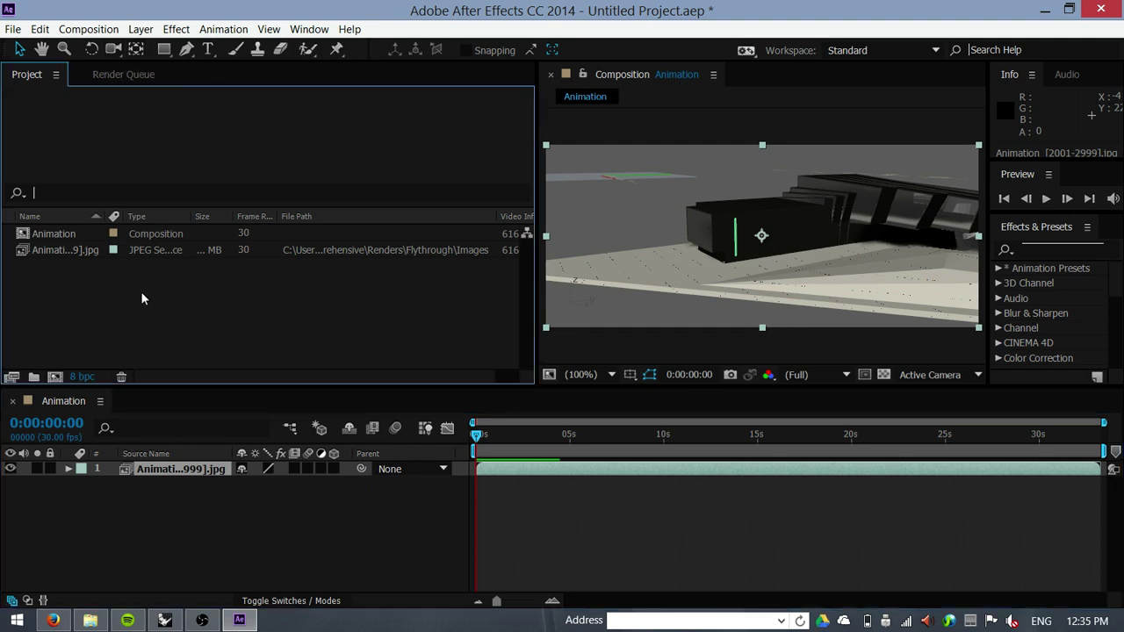
# Try to add the image sequence layer from the timeline to the render queue
pyautogui.click(118, 75)
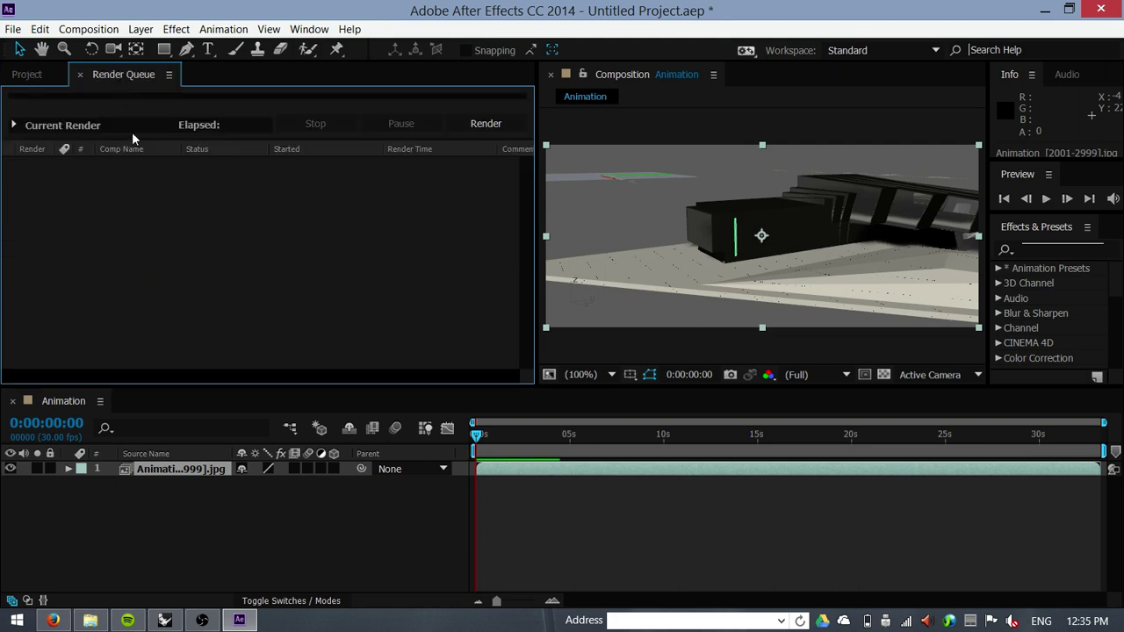
pyautogui.rightClick(179, 474)
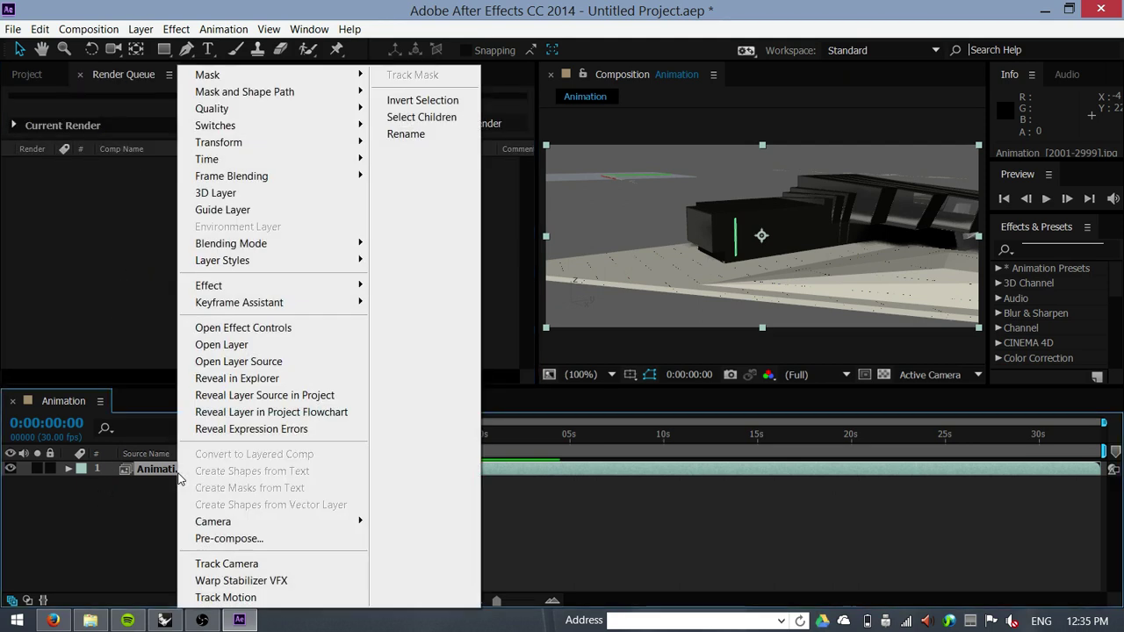
pyautogui.click(122, 510)
pyautogui.moveTo(140, 475); pyautogui.dragTo(124, 193)
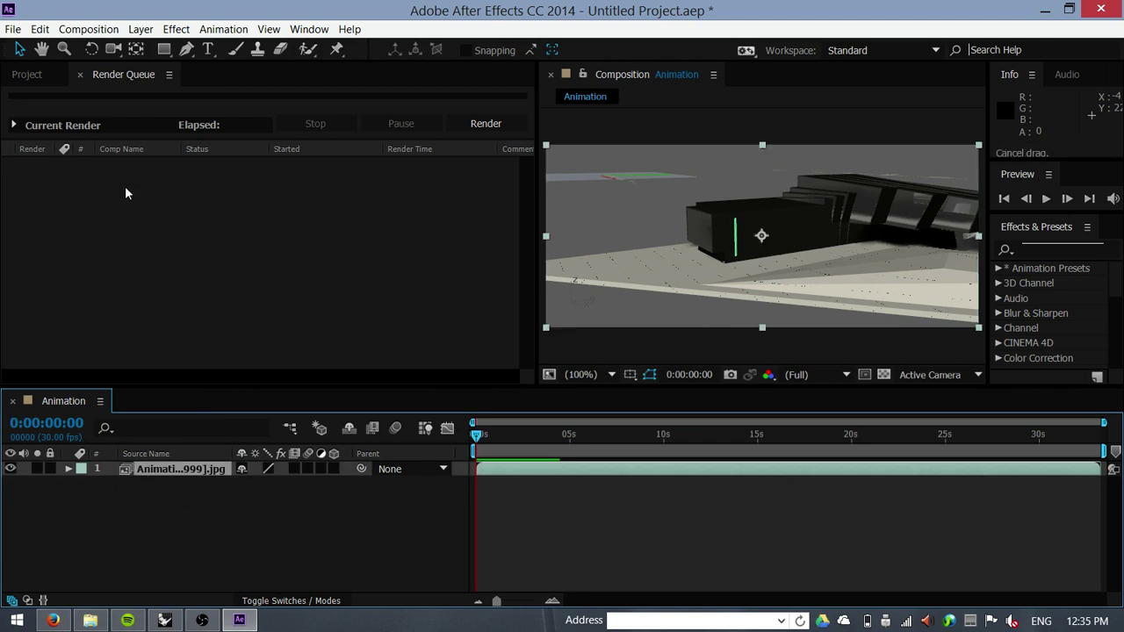
# Add the Animation composition from the project to the render queue
pyautogui.click(36, 76)
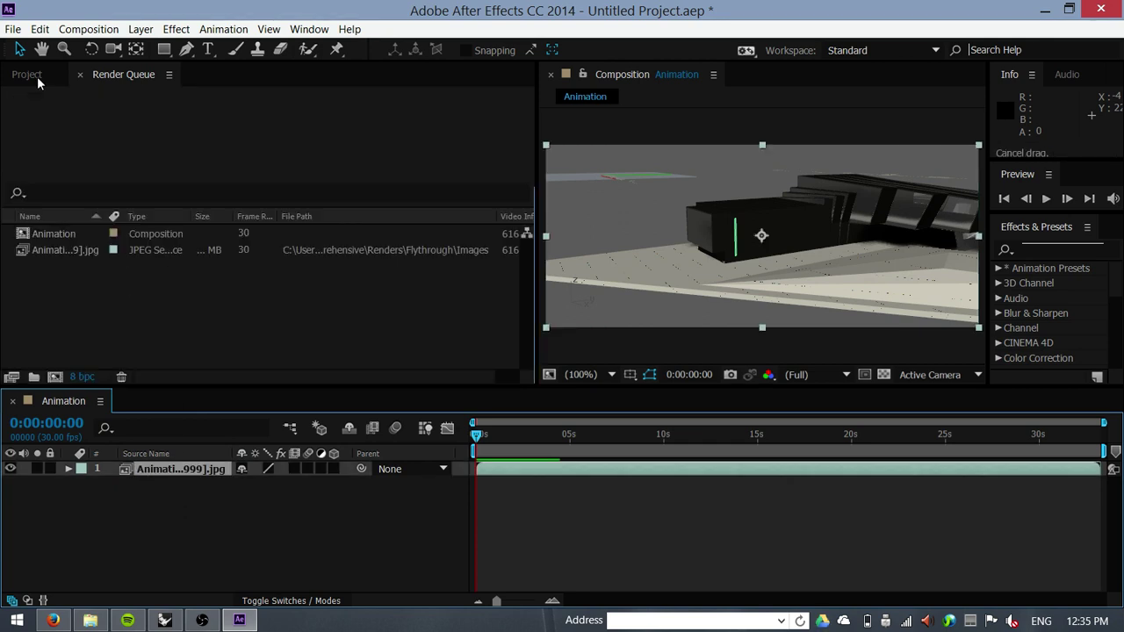
pyautogui.click(51, 235)
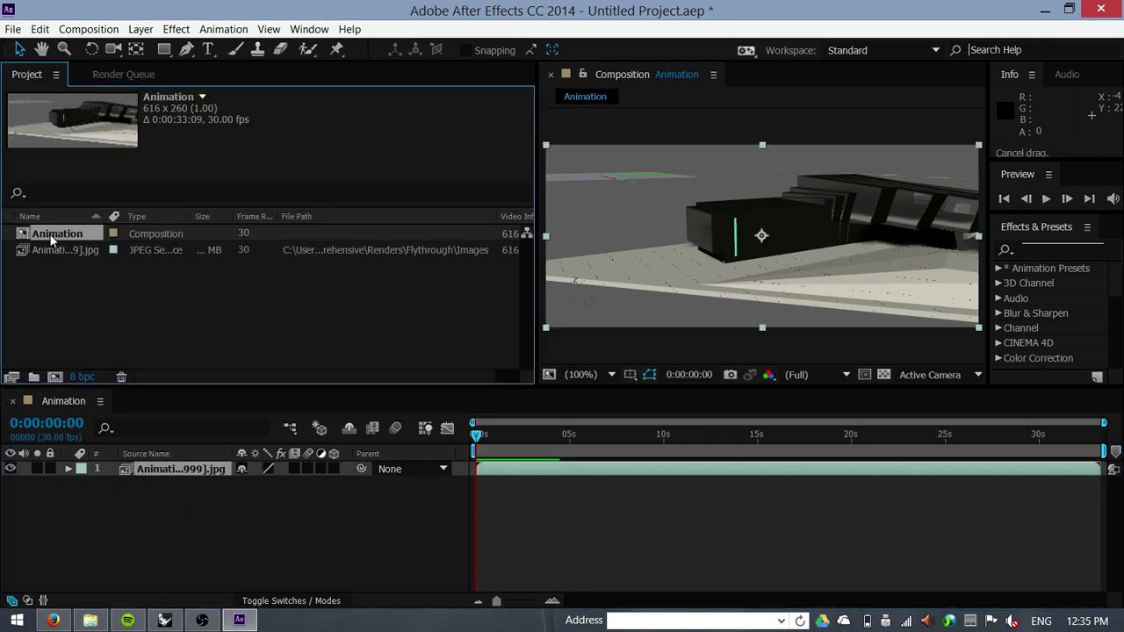
pyautogui.rightClick(51, 234)
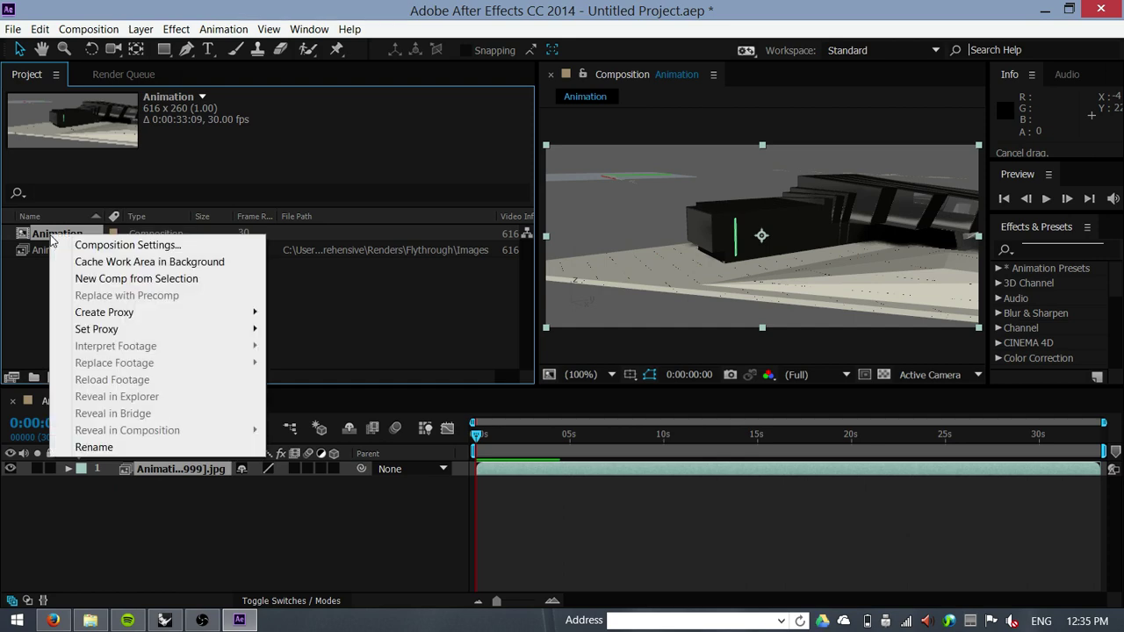
pyautogui.click(173, 29)
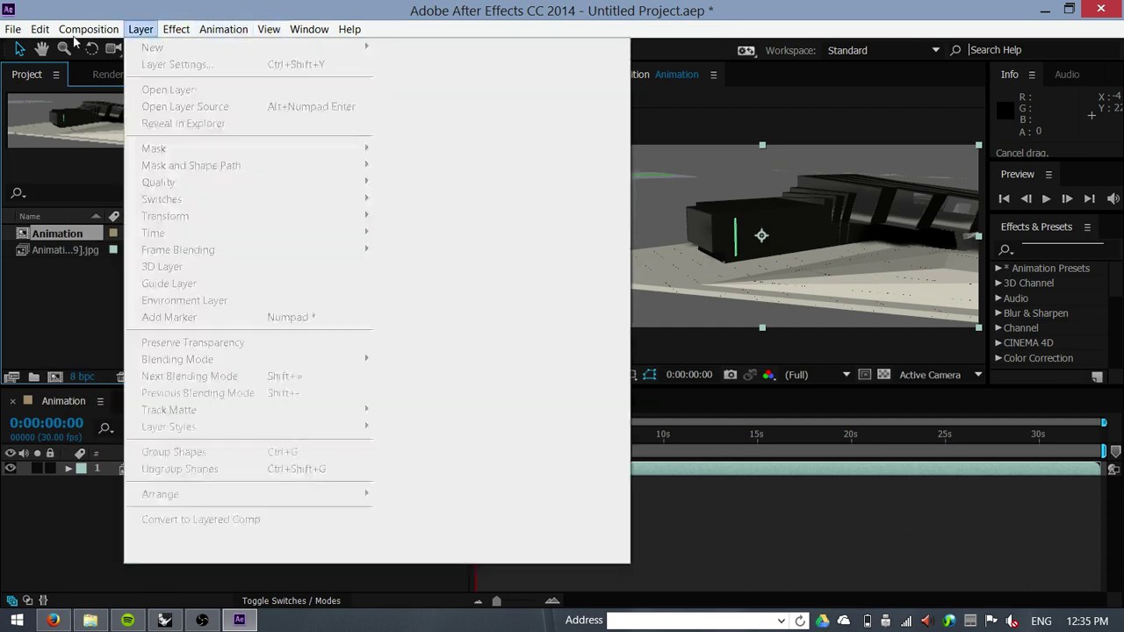
pyautogui.moveTo(70, 34)
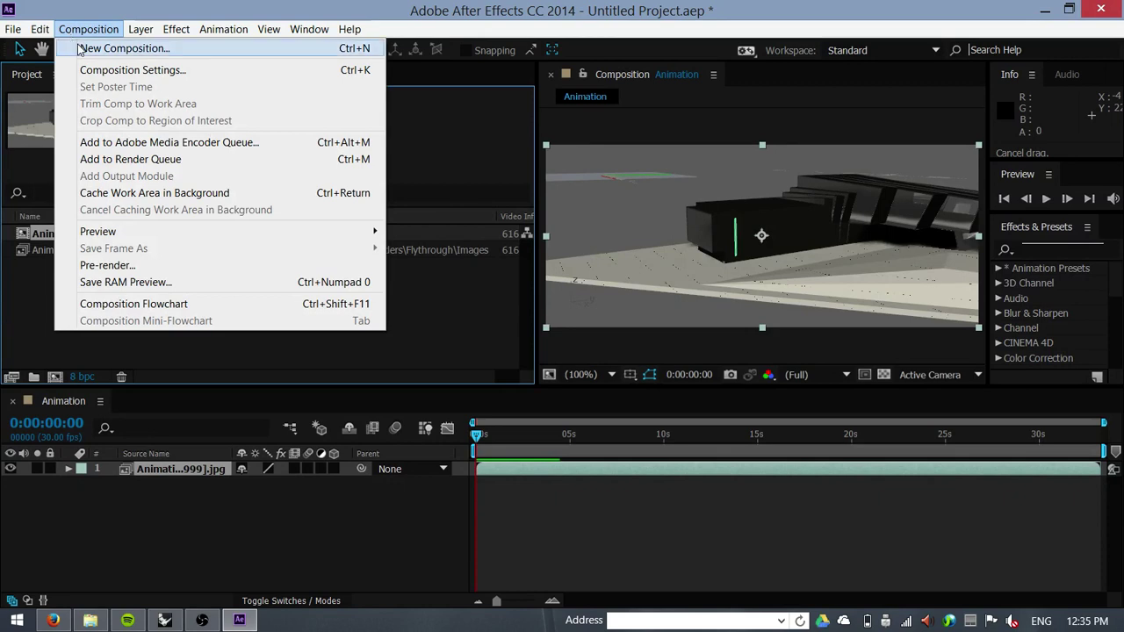
pyautogui.click(174, 161)
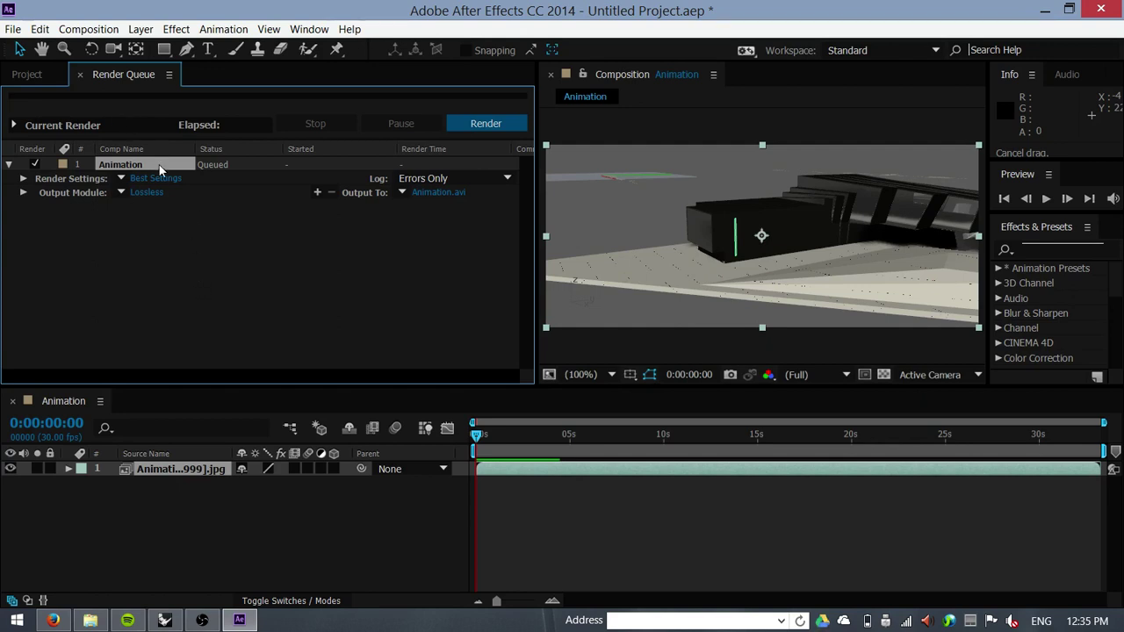
# Review the output naming templates and save location of the queued Animation render, keeping the Comp Name template
pyautogui.click(403, 193)
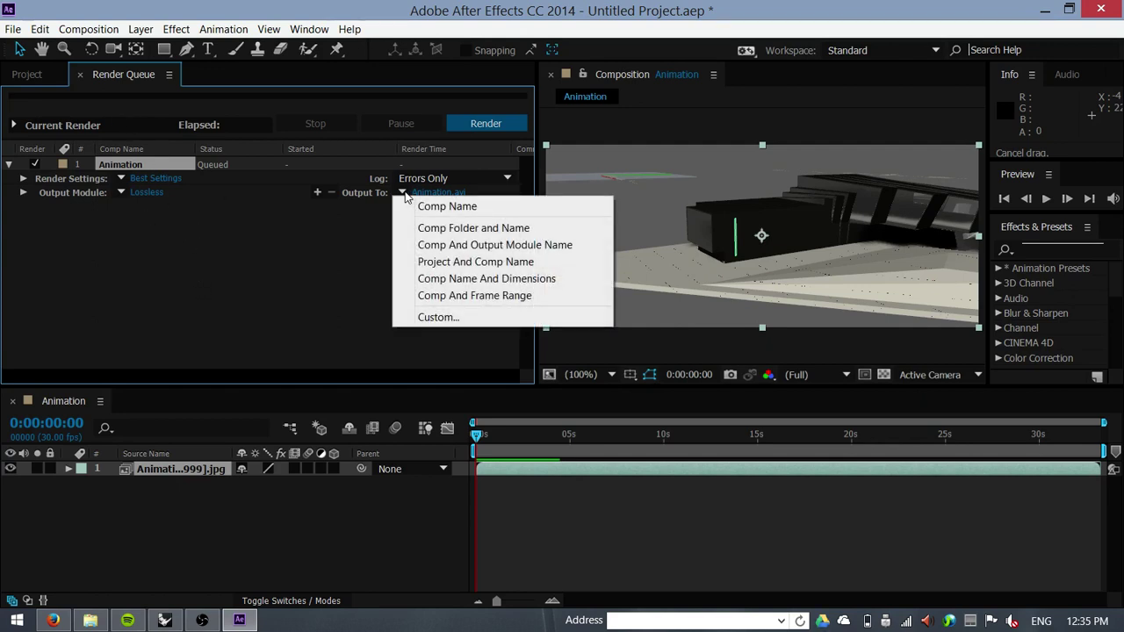
pyautogui.click(415, 195)
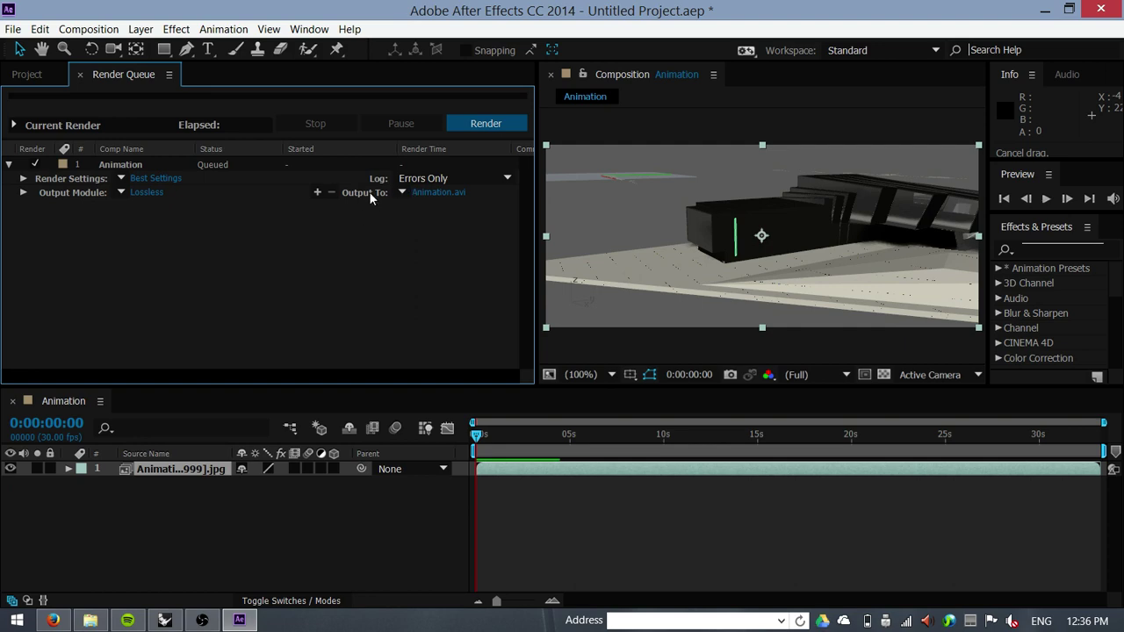
pyautogui.click(404, 193)
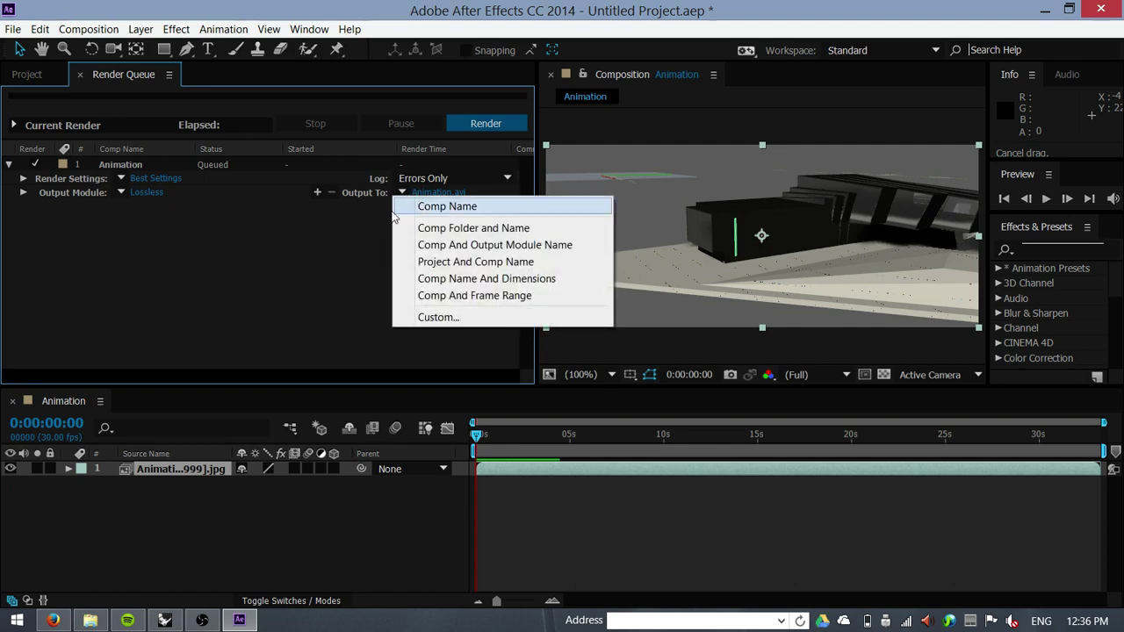
pyautogui.click(437, 206)
pyautogui.click(437, 191)
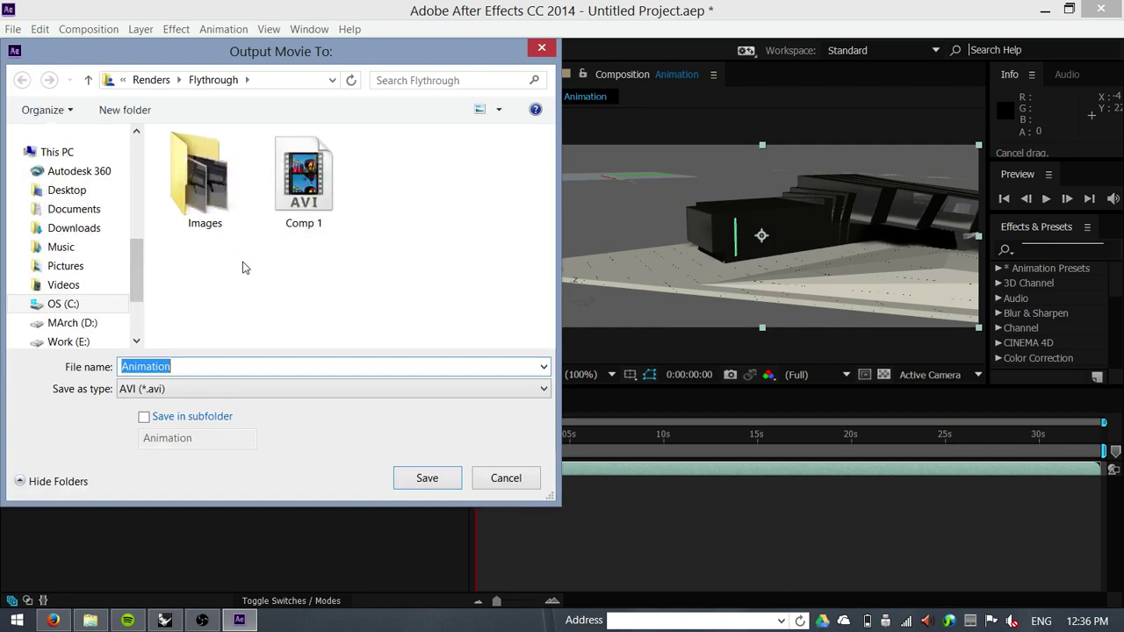
pyautogui.click(509, 477)
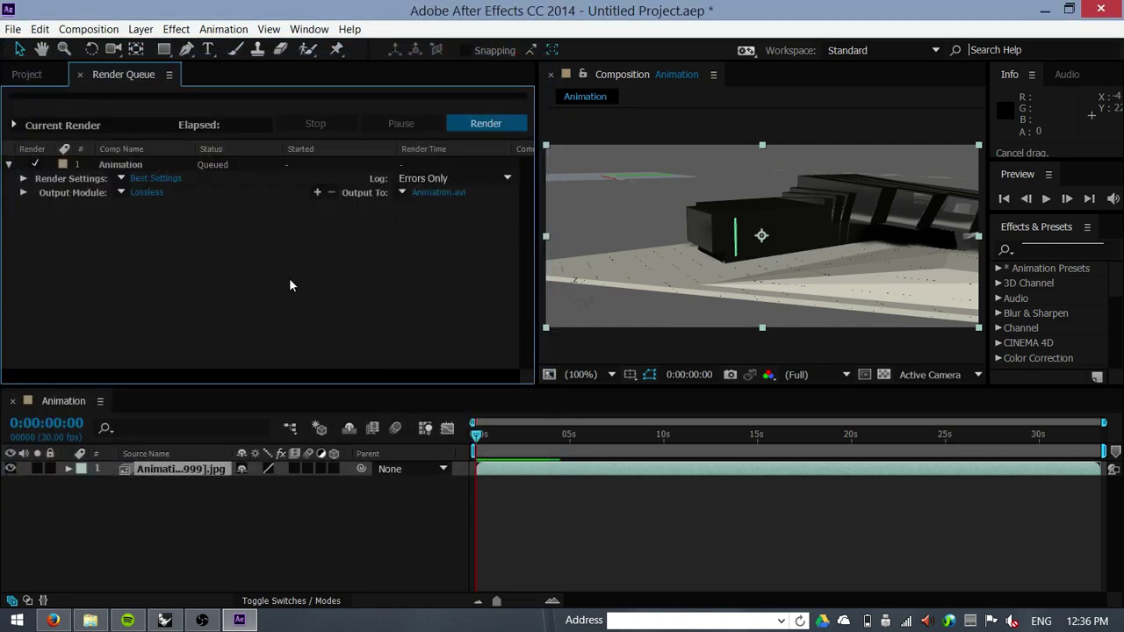
# Review the output module settings of the queued render and accept them with the AVI format and RGB channels
pyautogui.click(139, 193)
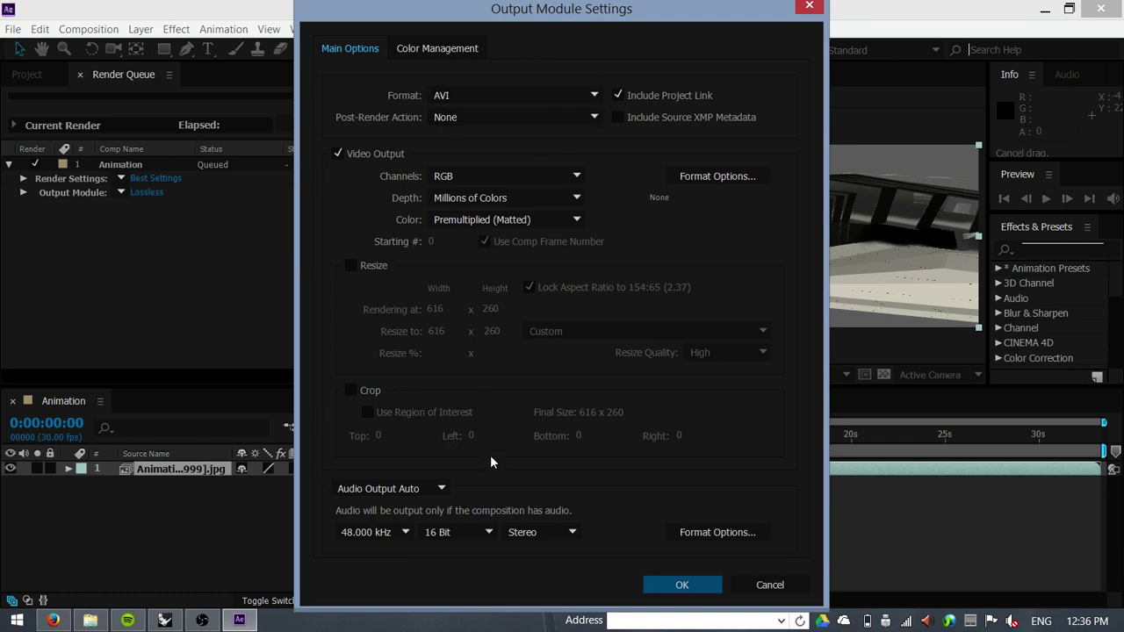
pyautogui.click(684, 586)
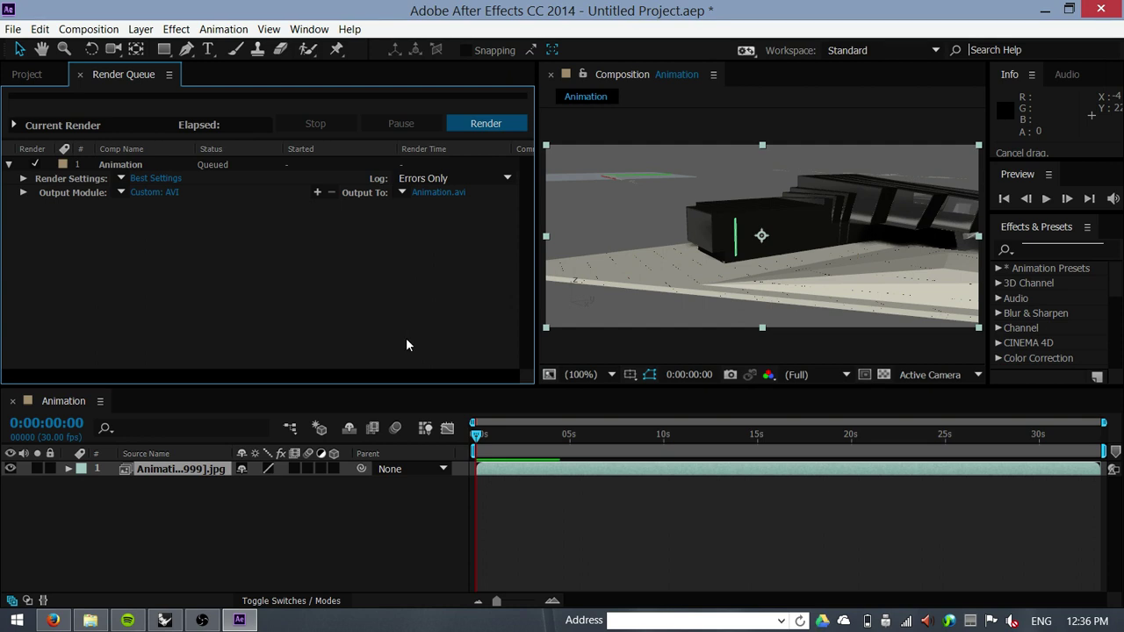
pyautogui.click(202, 620)
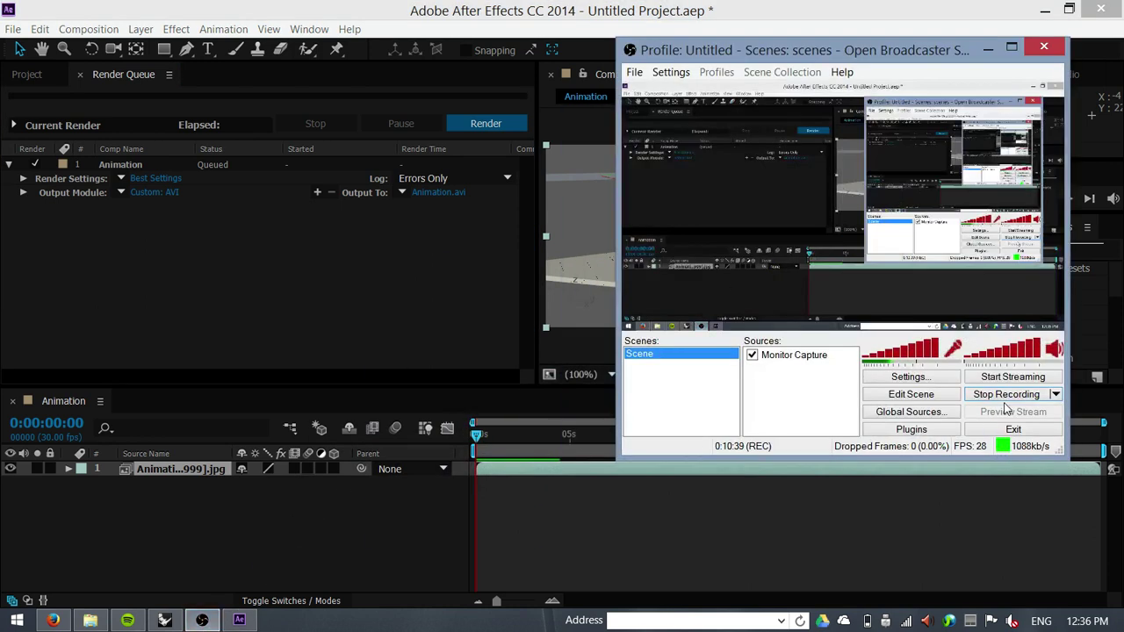